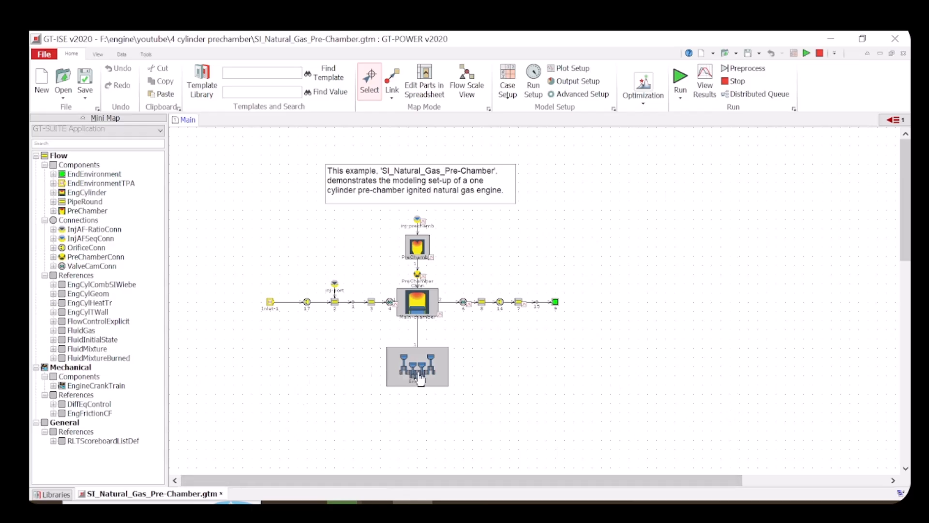
Delete the link between the main chamber and the engine crank train, and move the engine part farther down the map.
left_click(417, 332)
key("Delete")
left_click_drag(418, 372, 417, 445)
Copy the cylinder, pre-chamber, injector, valve and port pipe group and paste it below the original, moving the engine part down for space.
scroll(467, 409, "down", 2)
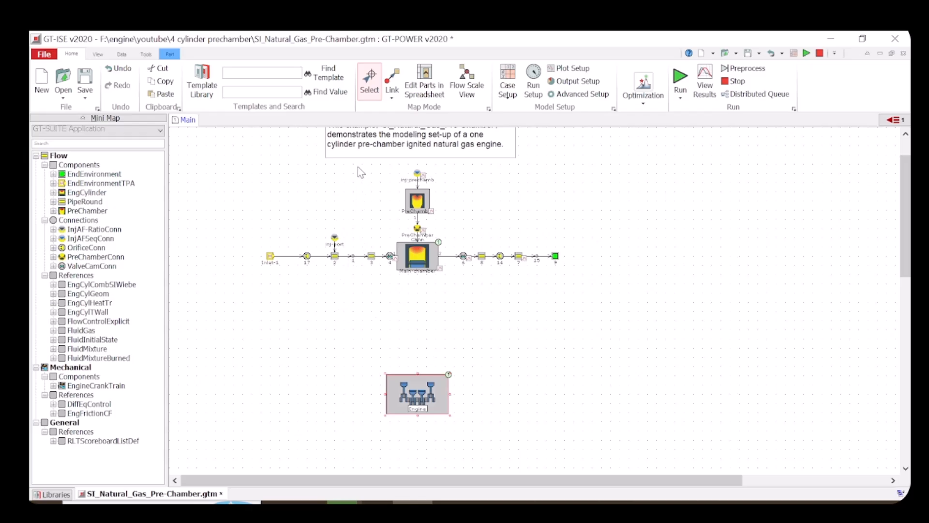
left_click_drag(360, 164, 491, 279)
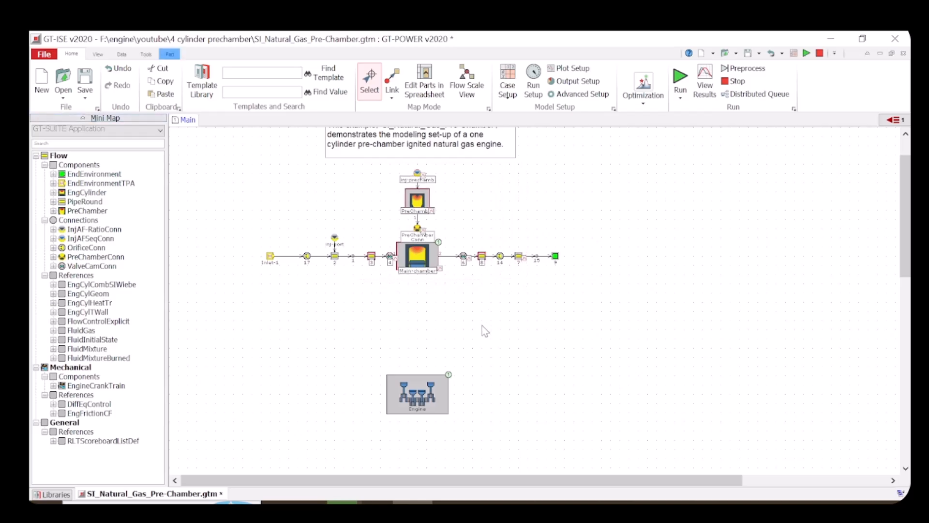
left_click_drag(428, 392, 428, 447)
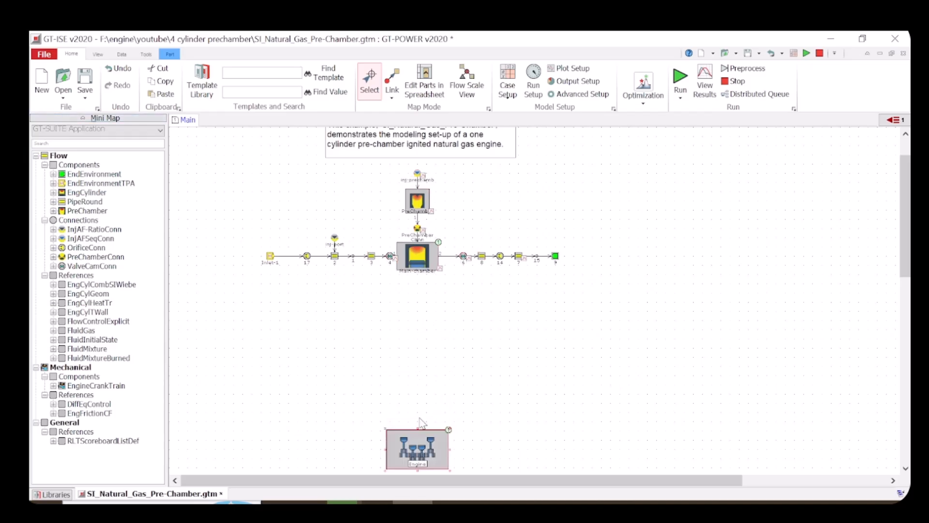
key("ctrl+v")
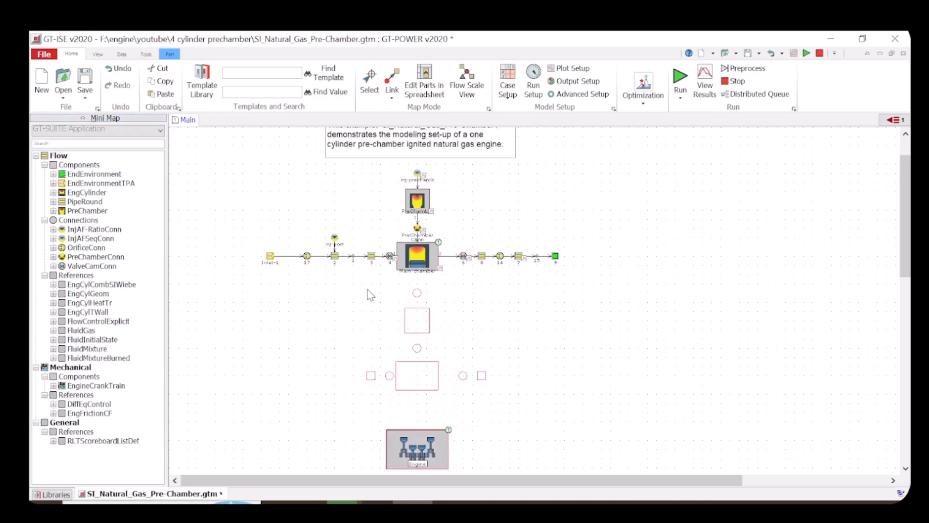
left_click(367, 290)
Move the engine part farther down and paste another cylinder and pre-chamber group beneath the first copy.
scroll(483, 338, "down", 3)
scroll(487, 343, "down", 2)
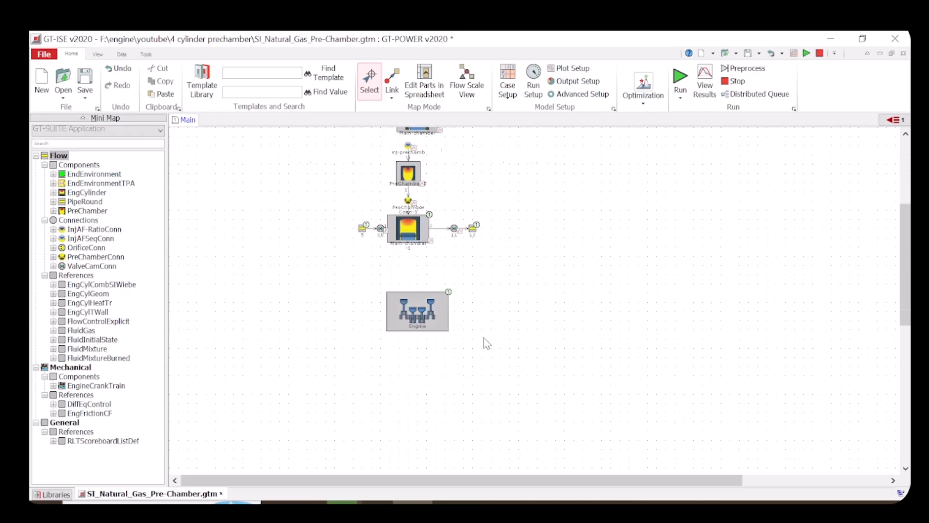
left_click_drag(416, 316, 398, 446)
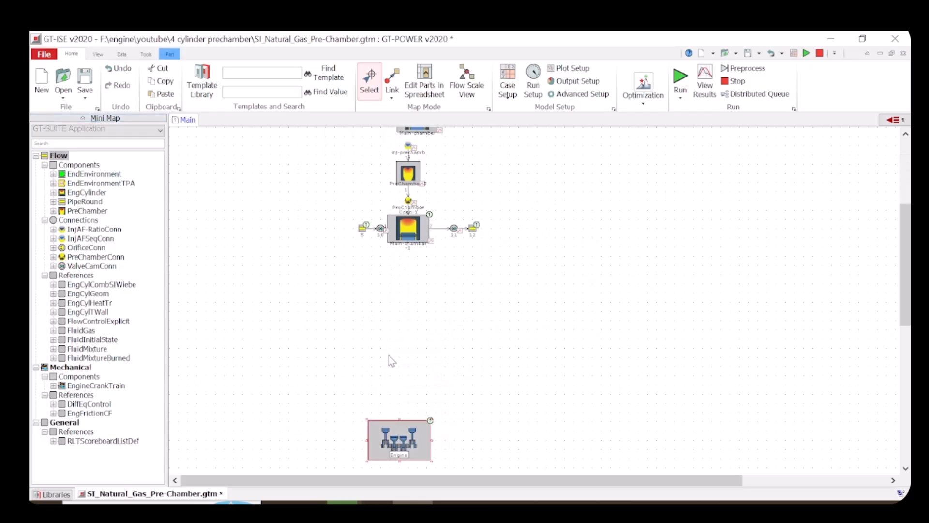
key("ctrl+v")
left_click(360, 280)
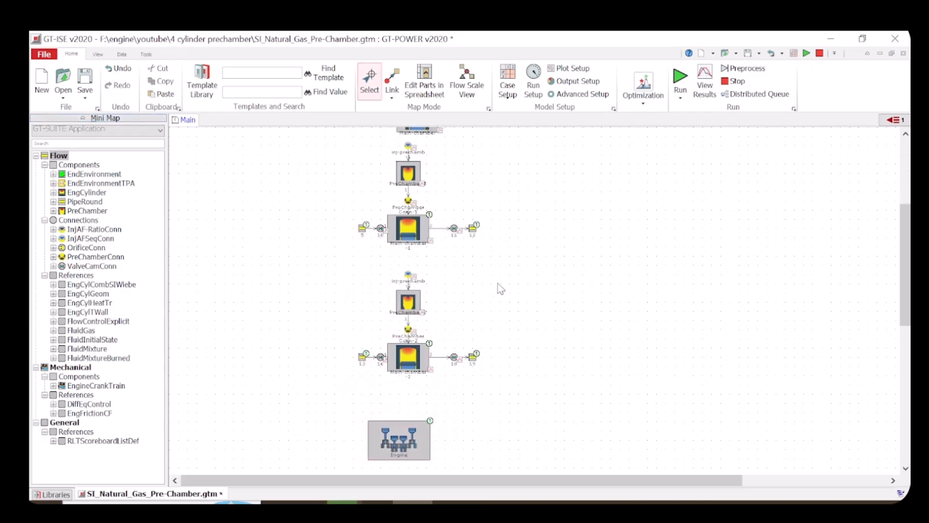
Shift the engine part down again and paste the fourth cylinder and pre-chamber group between it and the third.
scroll(498, 286, "up", 6)
scroll(499, 285, "down", 8)
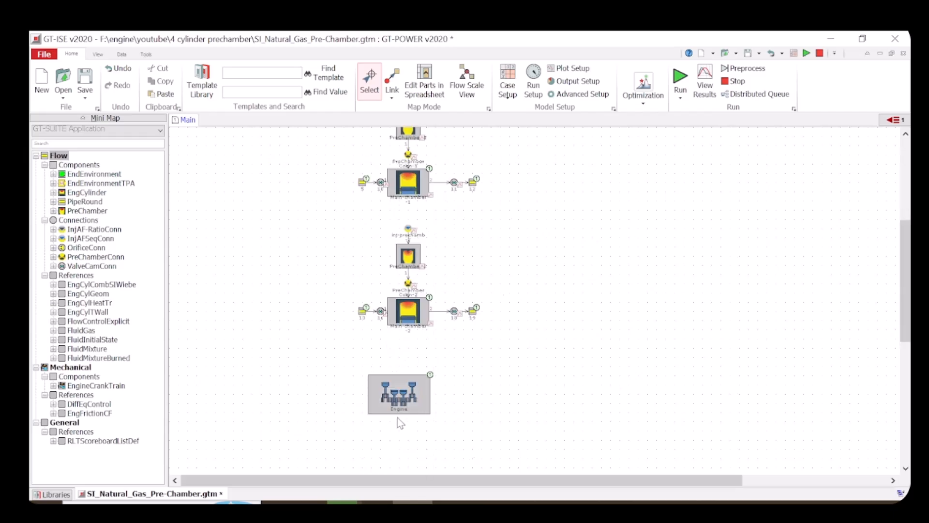
scroll(428, 388, "down", 3)
left_click_drag(405, 315, 415, 424)
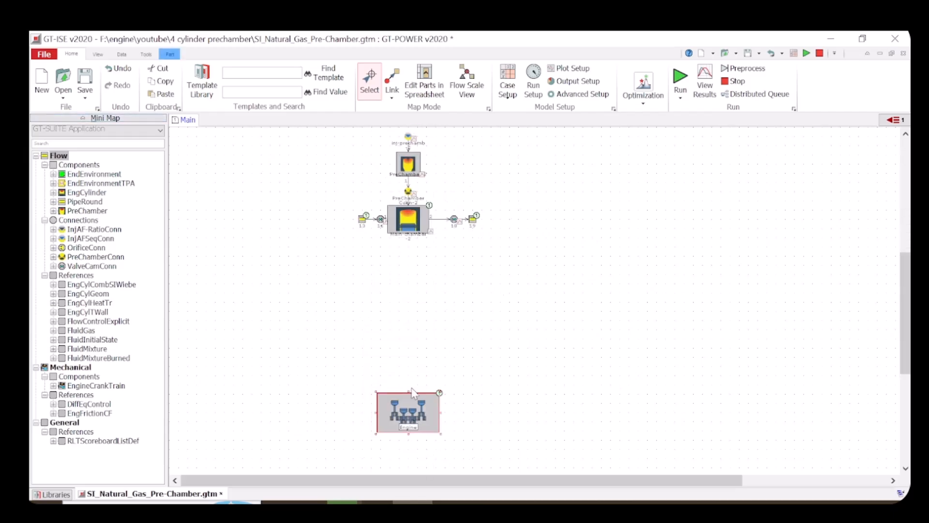
key("ctrl+v")
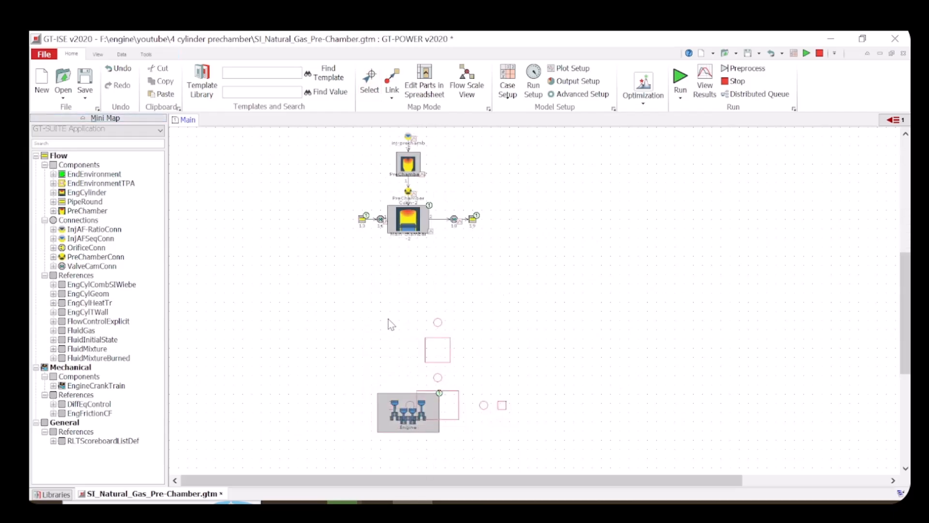
left_click(357, 257)
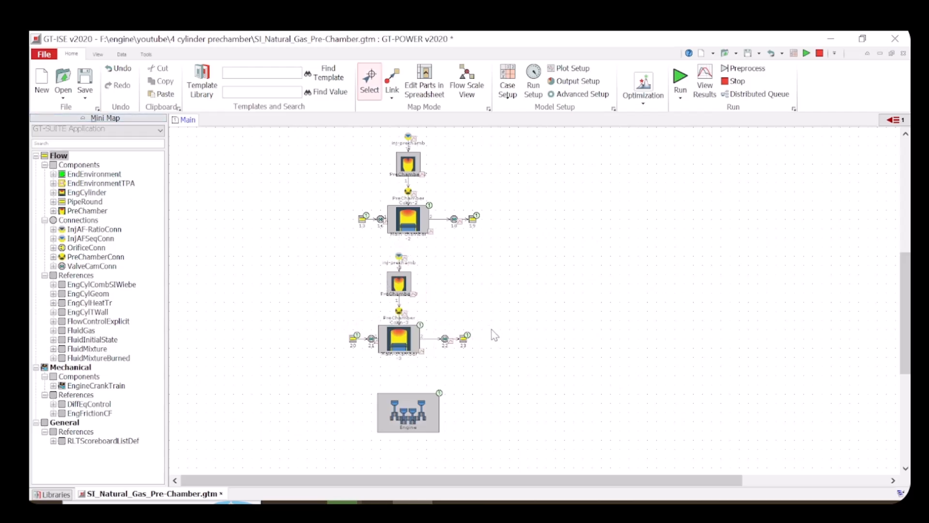
Delete the link between orifice 1 and intake pipe 3, and move the inlet parts up and away from the first cylinder.
scroll(492, 330, "up", 5)
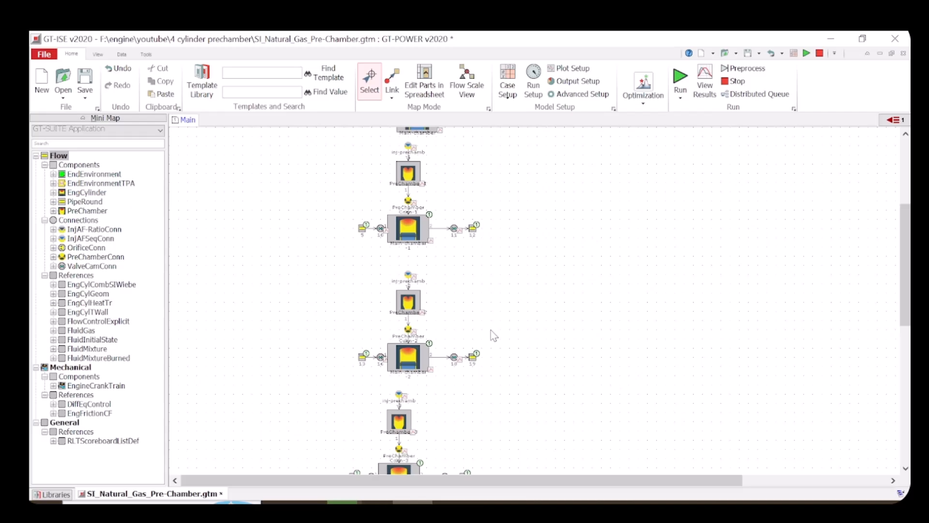
scroll(491, 330, "up", 4)
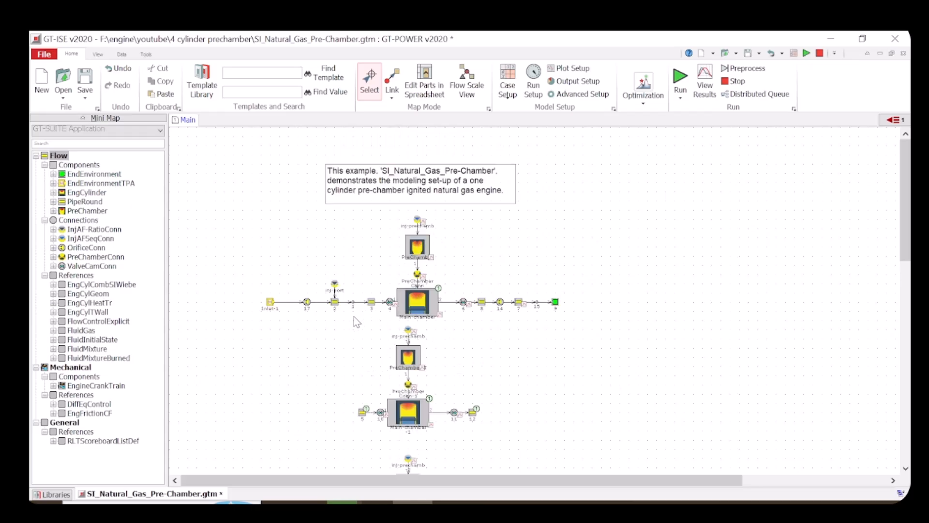
left_click(355, 306)
key("Delete")
left_click_drag(354, 260, 195, 230)
left_click(249, 327)
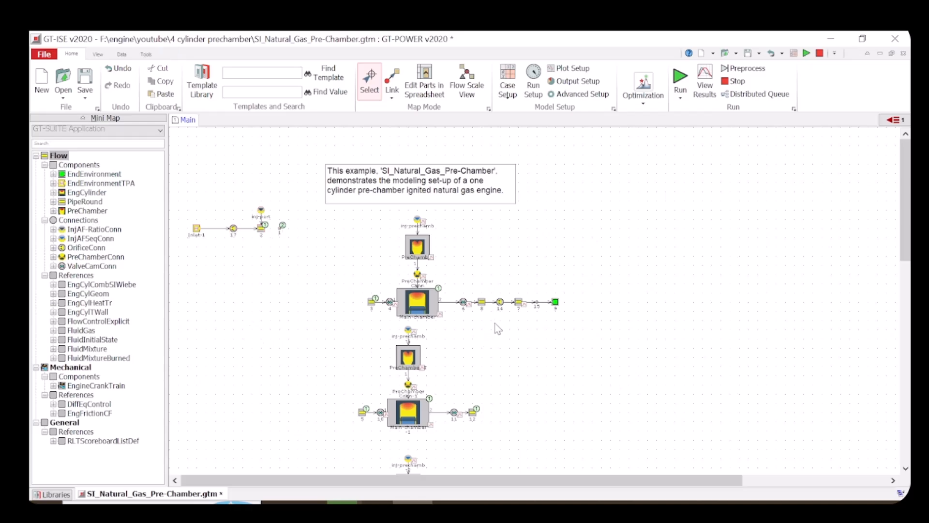
Delete the link between exhaust pipe 8 and orifice 14, and move the outlet parts up and away from the first cylinder.
left_click(490, 301)
key("Delete")
left_click_drag(495, 255, 600, 339)
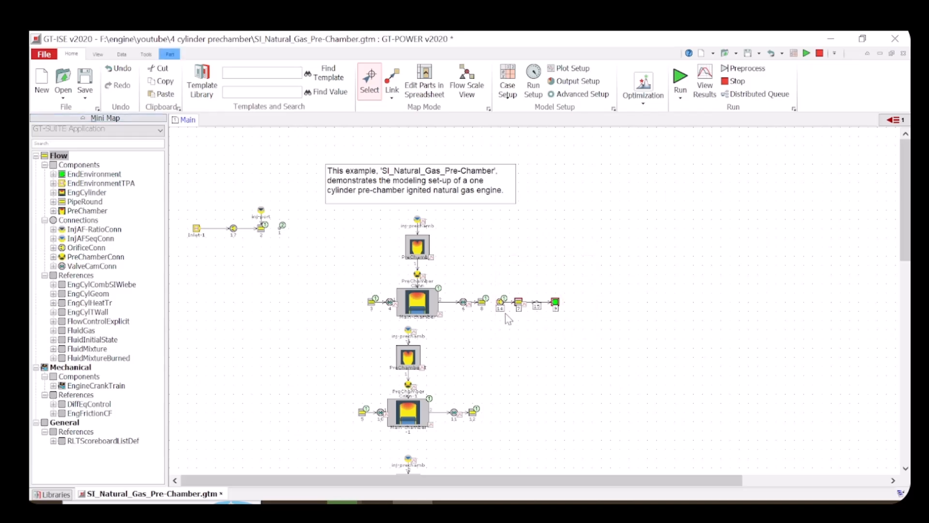
left_click_drag(520, 306, 668, 277)
left_click(532, 332)
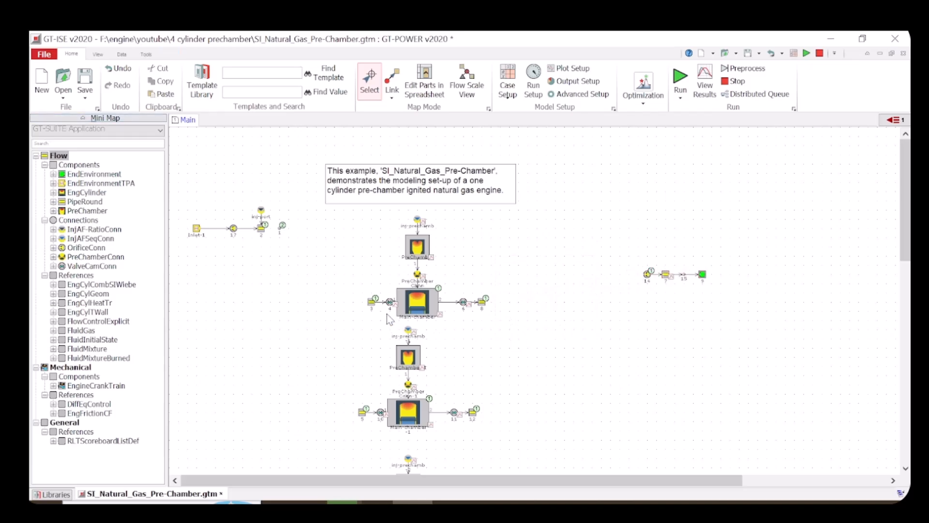
Move the first cylinder's intake pipe and valve up slightly, and paste a copy of the pair directly below them.
left_click_drag(341, 272, 390, 298)
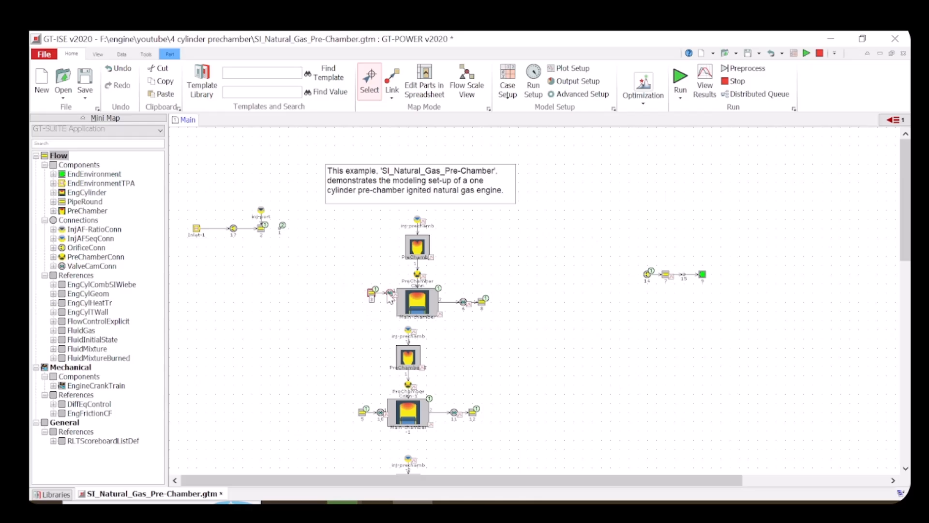
key("ctrl+v")
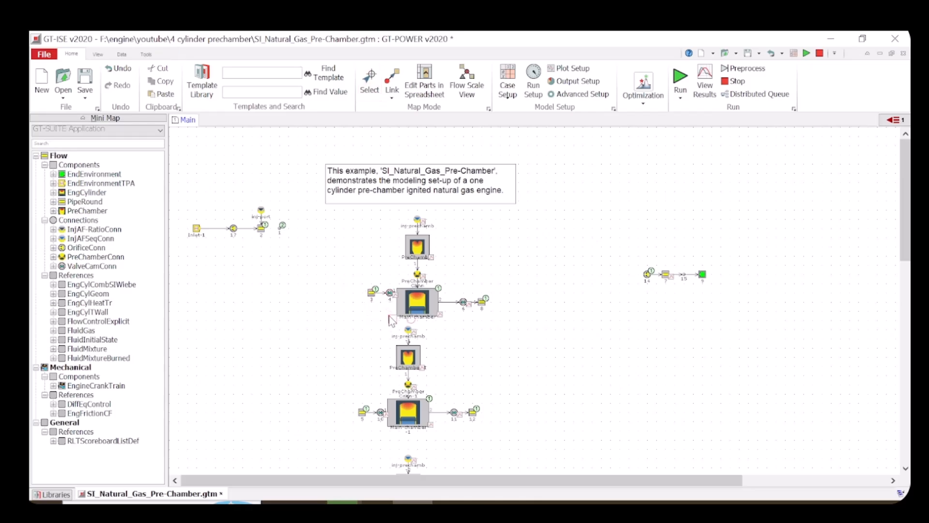
left_click(367, 310)
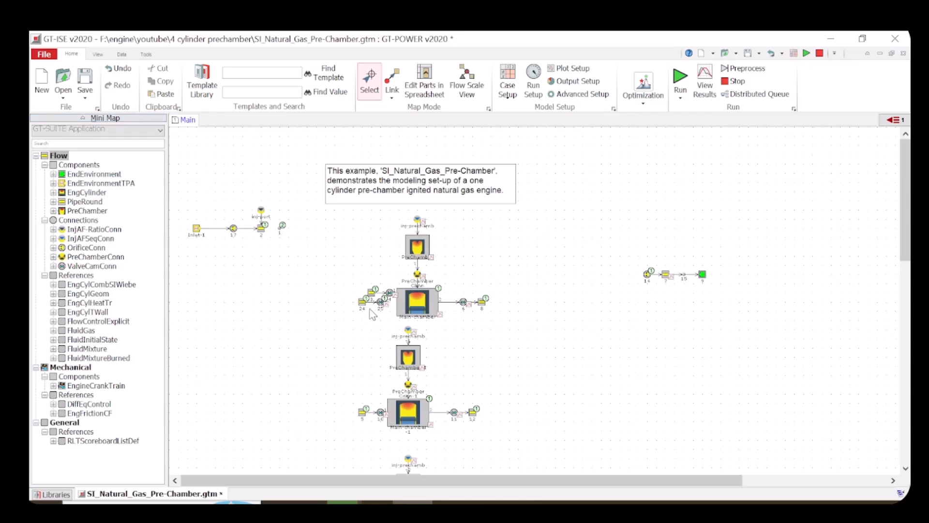
left_click_drag(348, 299, 379, 322)
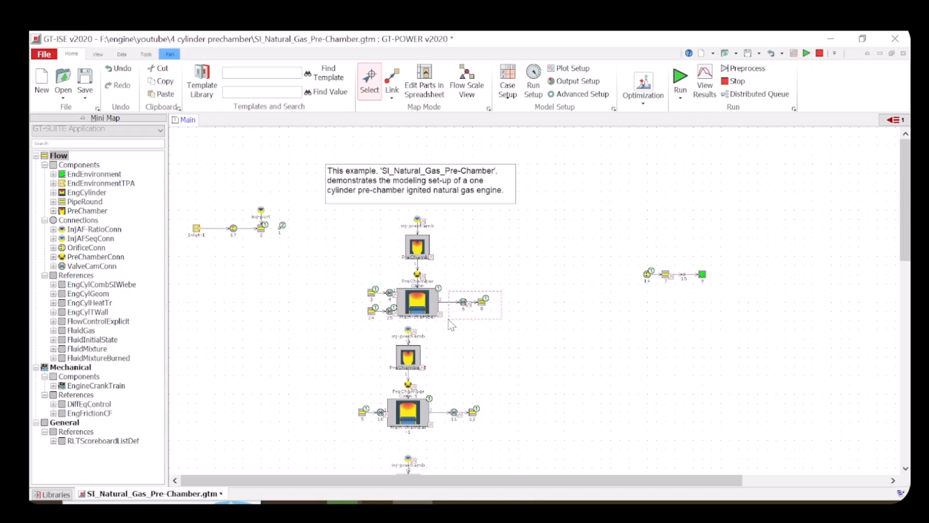
left_click(464, 304)
key("ctrl+v")
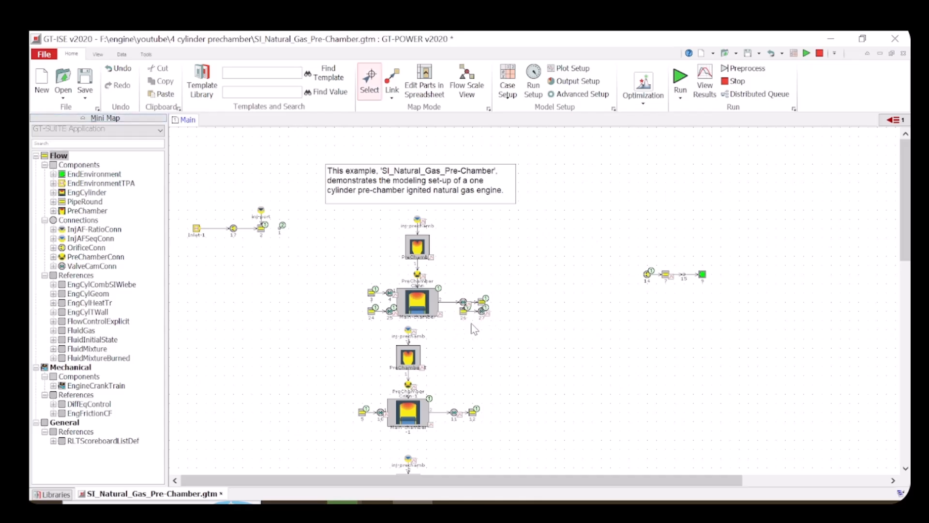
key("ctrl+z")
Move the first cylinder's exhaust valve and pipe up slightly, and paste a copy of the pair directly below them.
scroll(494, 333, "down", 1)
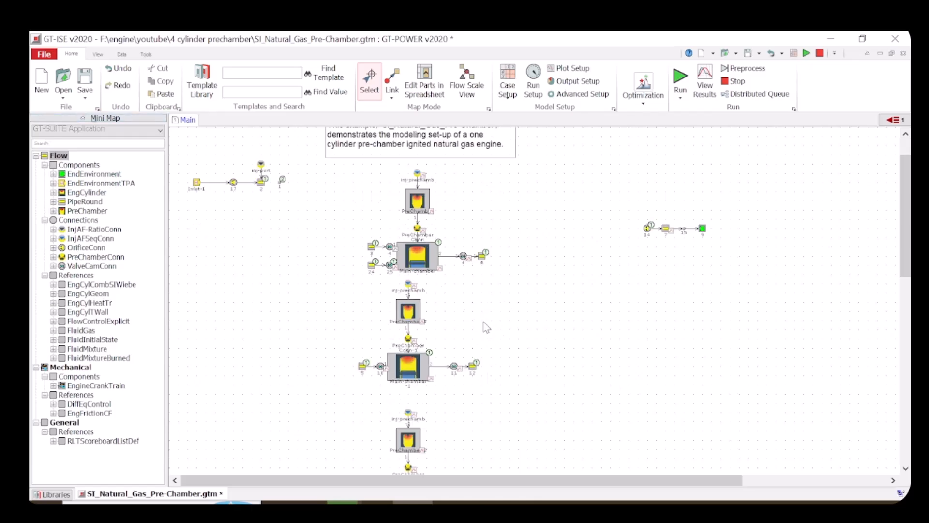
left_click_drag(508, 227, 462, 248)
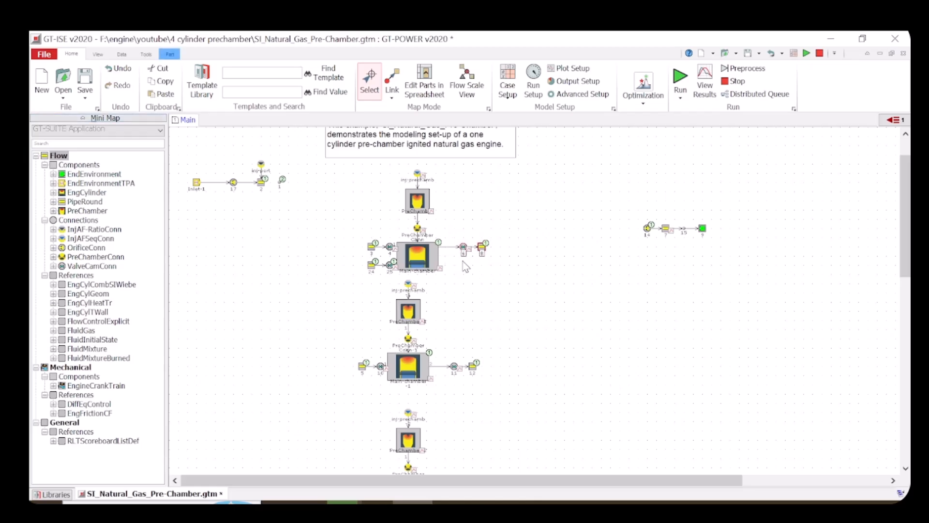
key("ctrl+v")
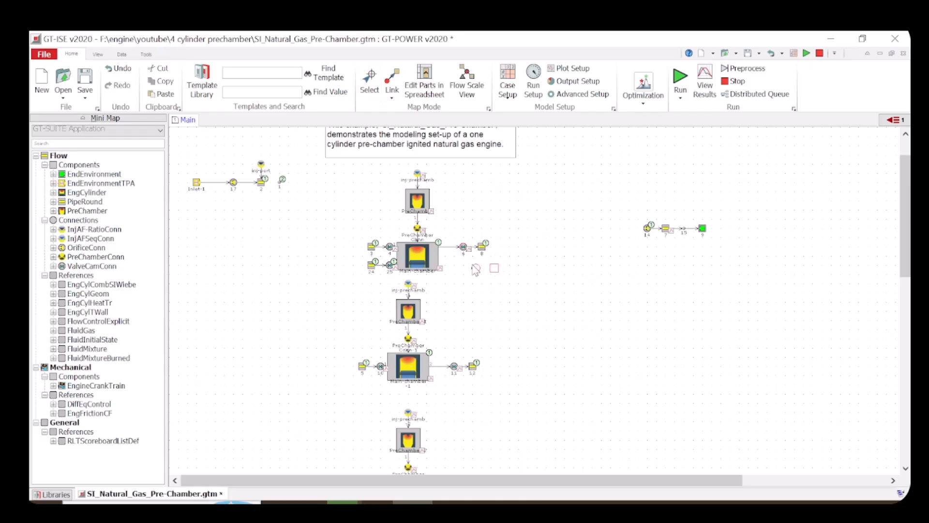
left_click(463, 266)
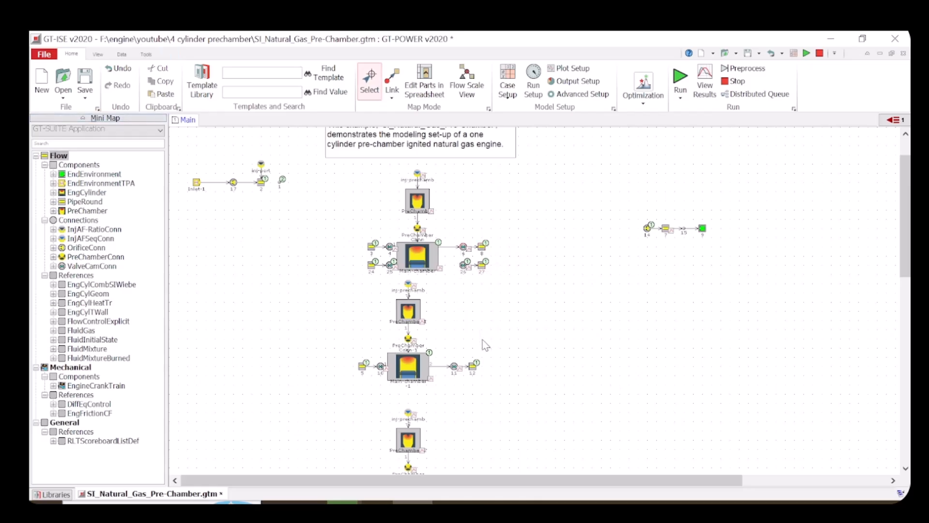
scroll(497, 374, "down", 2)
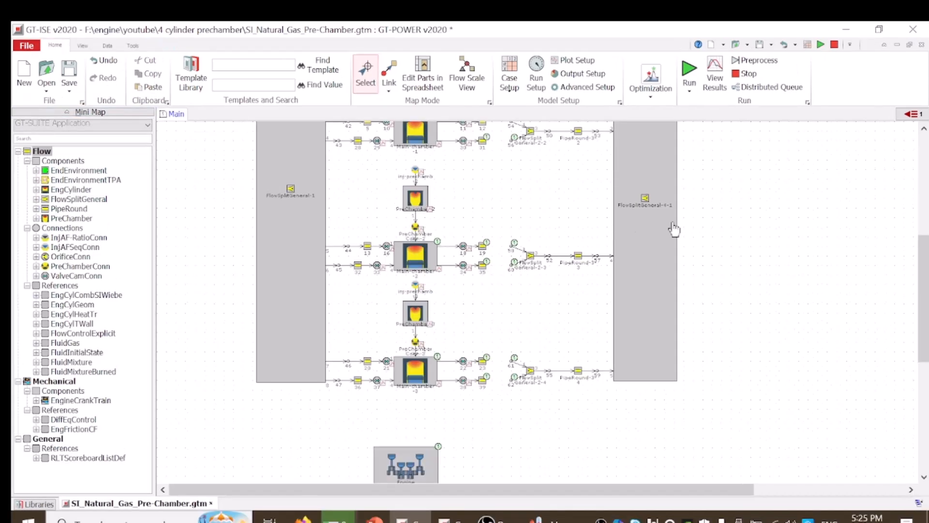
Link the first cylinder's exhaust pipes 8 and 27 to the two orifices leading into FlowSplitGeneral-2-1.
scroll(648, 332, "up", 4)
scroll(649, 334, "up", 2)
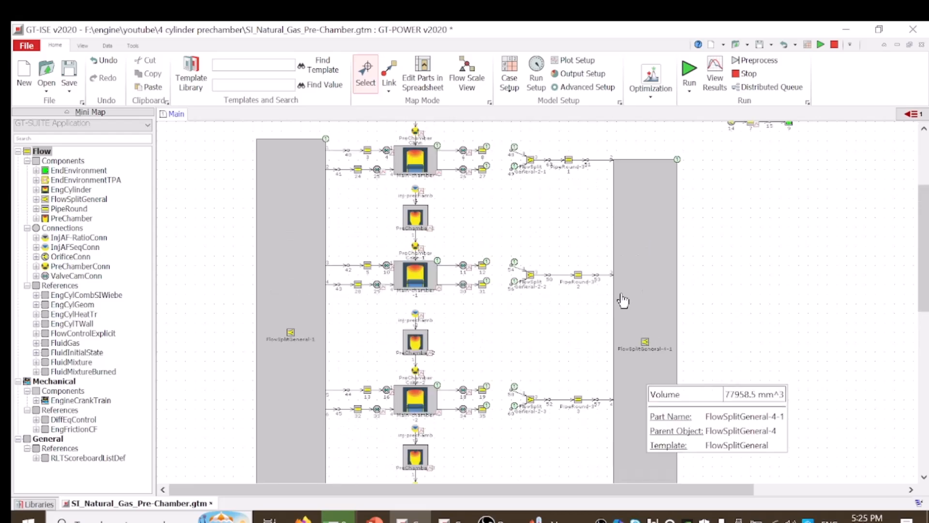
left_click(388, 78)
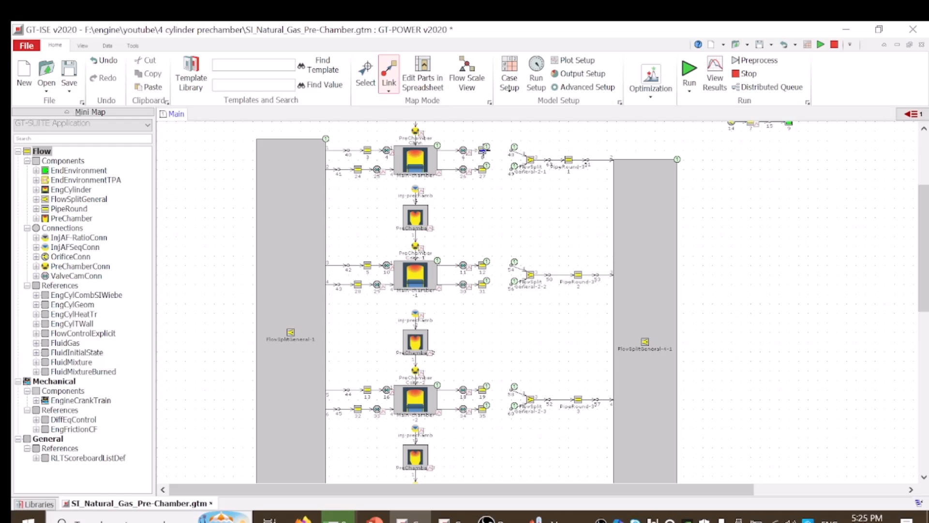
left_click(484, 152)
left_click(511, 152)
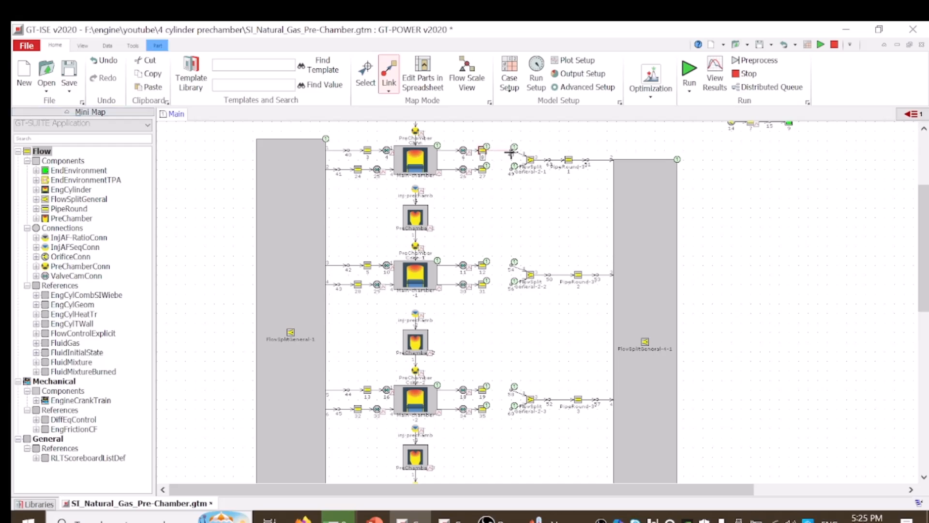
left_click(482, 168)
left_click(509, 170)
Link the second cylinder's exhaust pipes 12 and 31 to the two orifices leading into FlowSplitGeneral-2-2.
left_click(483, 265)
double_click(482, 266)
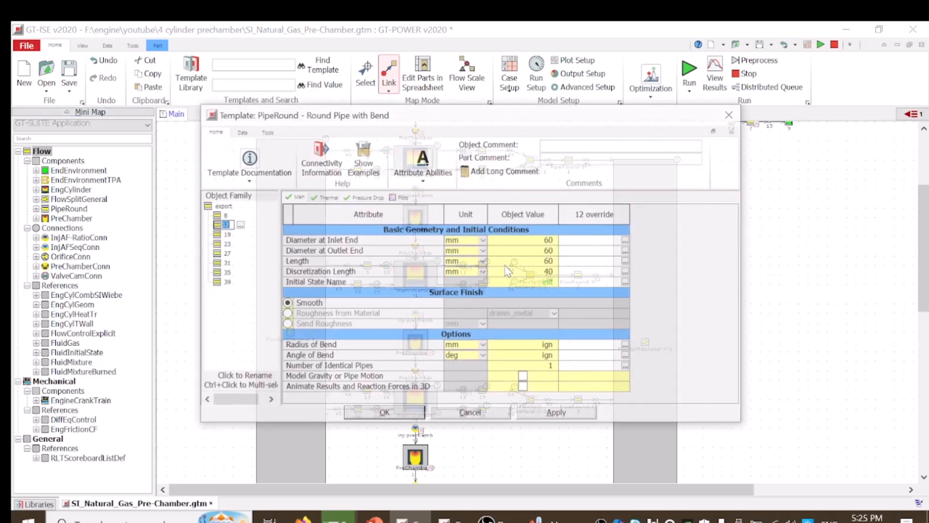
left_click(470, 415)
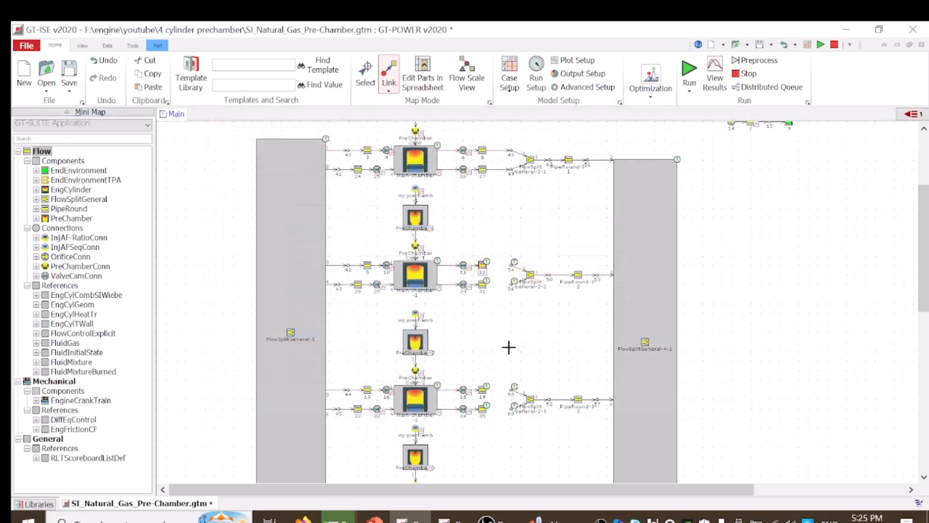
left_click(514, 262)
left_click(483, 284)
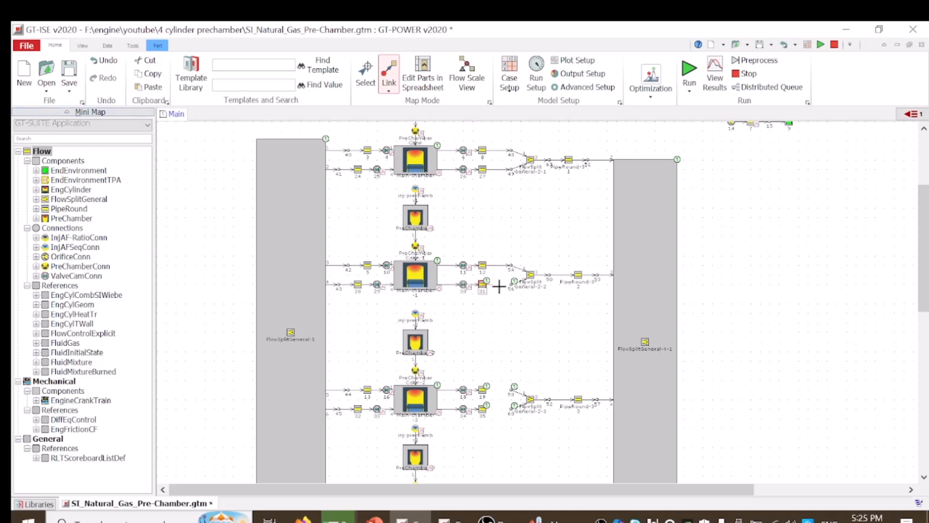
left_click(514, 280)
Link the third cylinder's exhaust pipes 19 and 35 to the two orifices leading into FlowSplitGeneral-2-3.
scroll(508, 322, "down", 3)
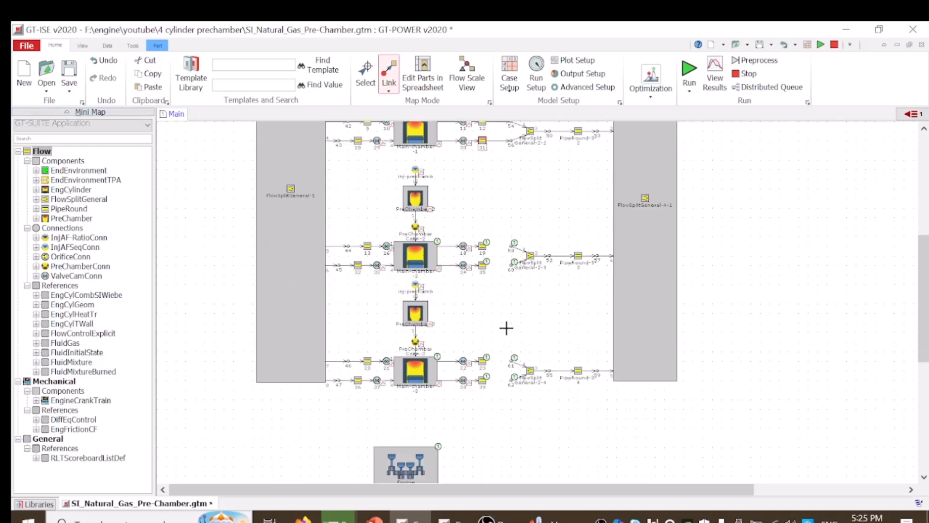
left_click(482, 245)
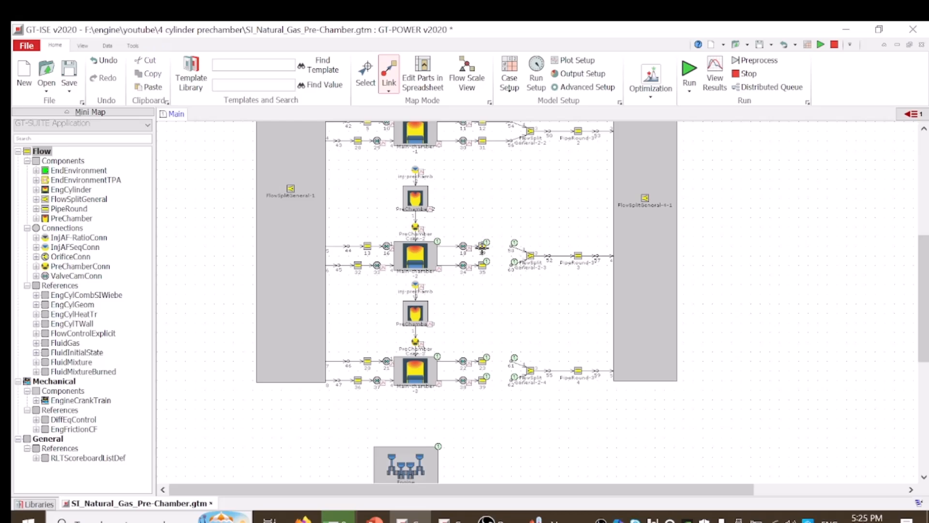
left_click(482, 245)
left_click(513, 244)
left_click(483, 265)
left_click(510, 262)
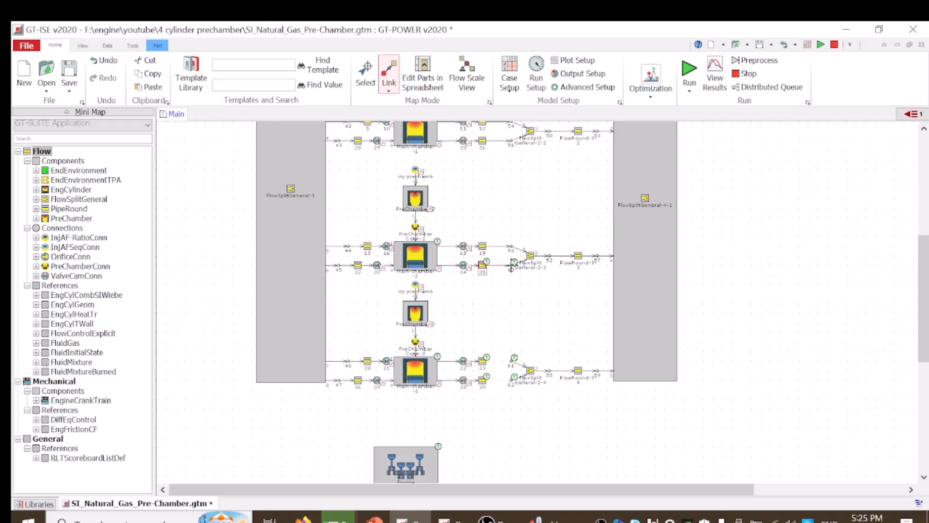
Link the fourth cylinder's exhaust pipes 23 and 39 to the two orifices leading into FlowSplitGeneral-2-4.
scroll(490, 338, "down", 1)
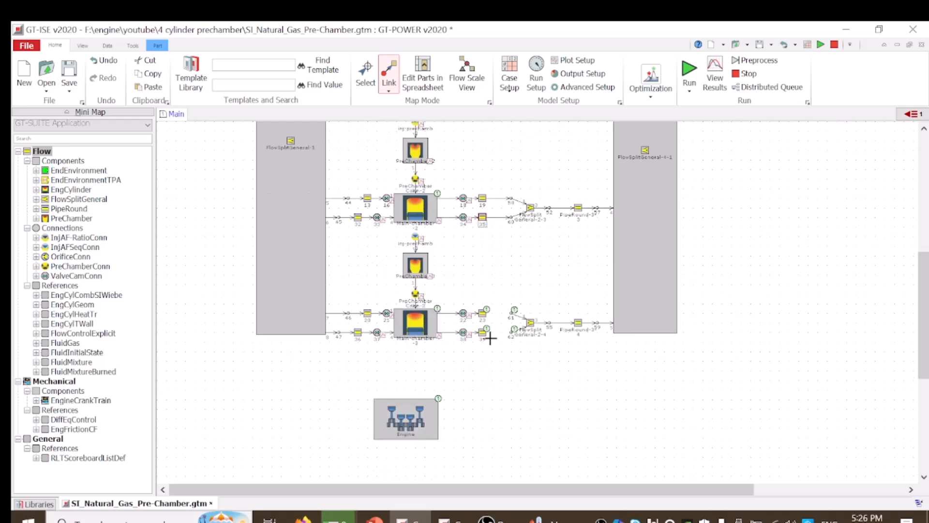
left_click(482, 313)
left_click(508, 311)
left_click(481, 332)
left_click(511, 331)
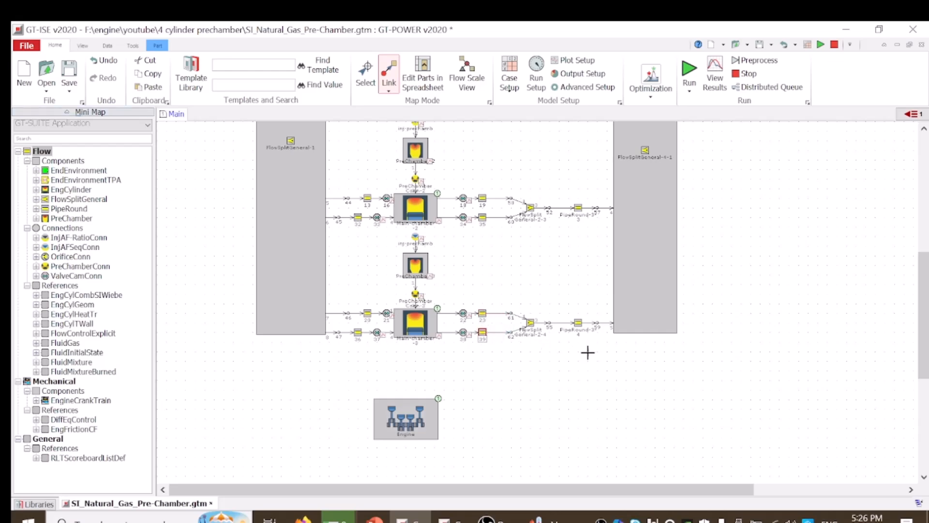
scroll(581, 348, "down", 1)
scroll(517, 376, "up", 1)
scroll(448, 398, "up", 6)
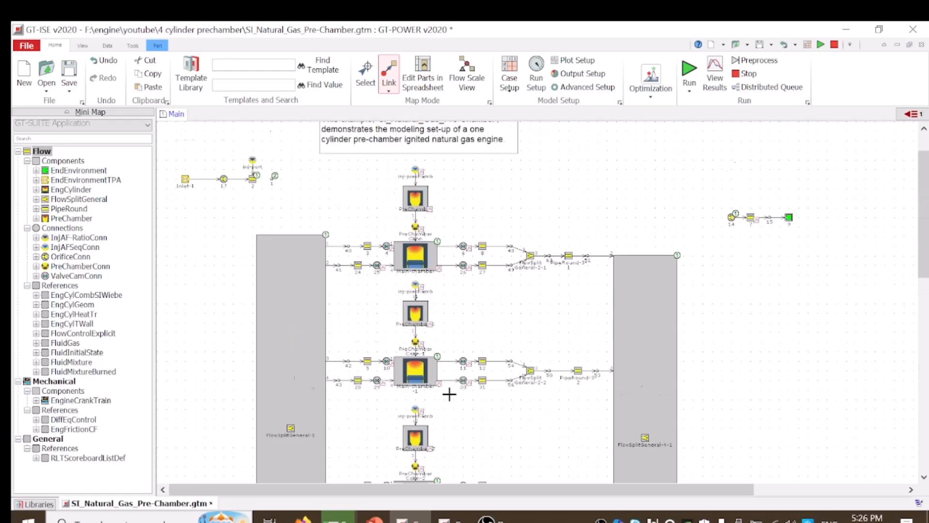
left_click(418, 263)
scroll(425, 430, "down", 4)
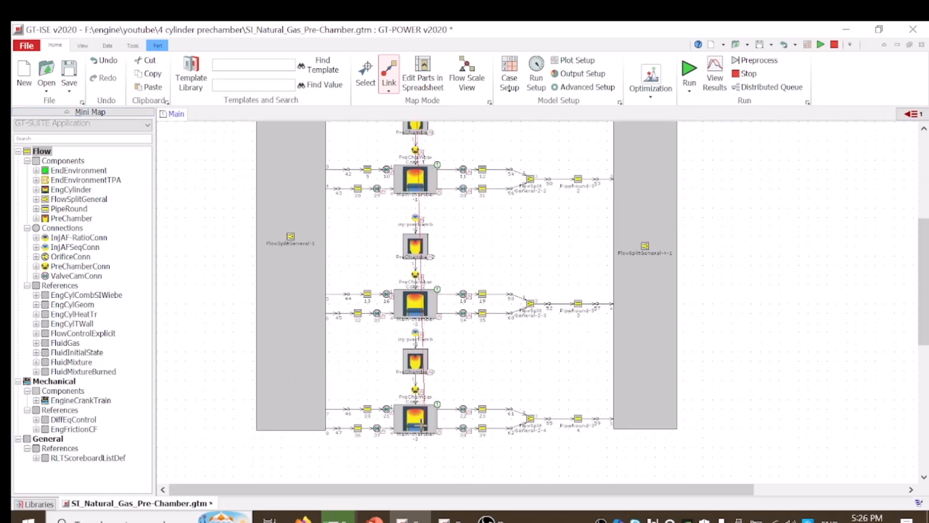
key("Escape")
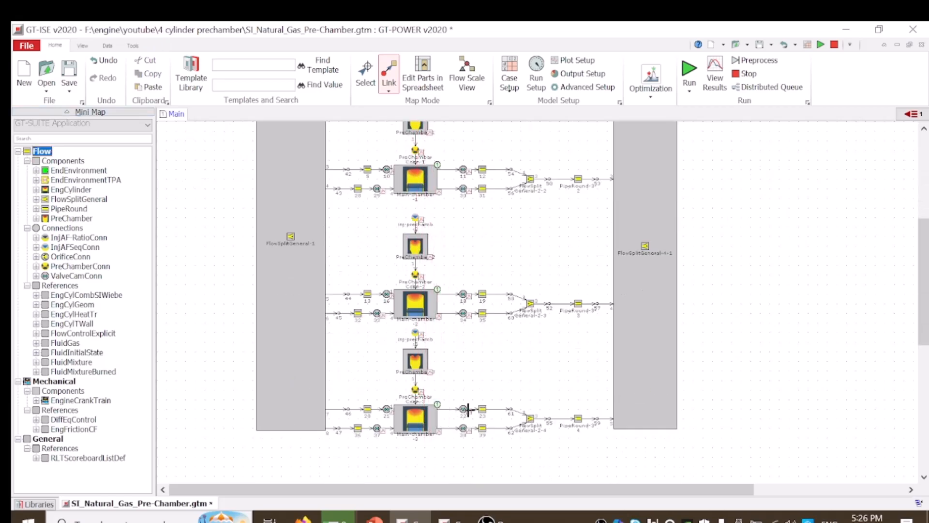
Link the fourth cylinder's main chamber to the Engine cranktrain below it.
scroll(468, 409, "down", 2)
left_click(408, 407)
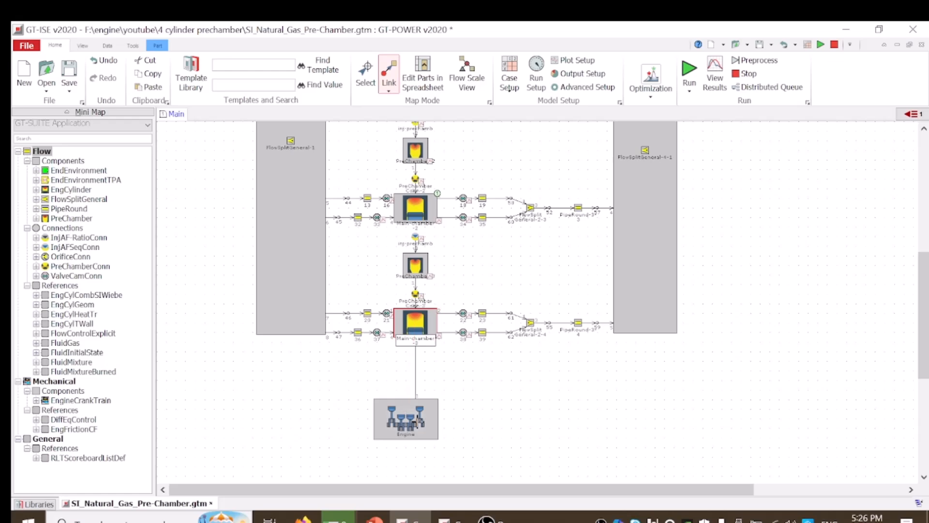
mouse_move(422, 429)
Try to link the third cylinder's main chamber to the Engine cranktrain.
left_click(406, 218)
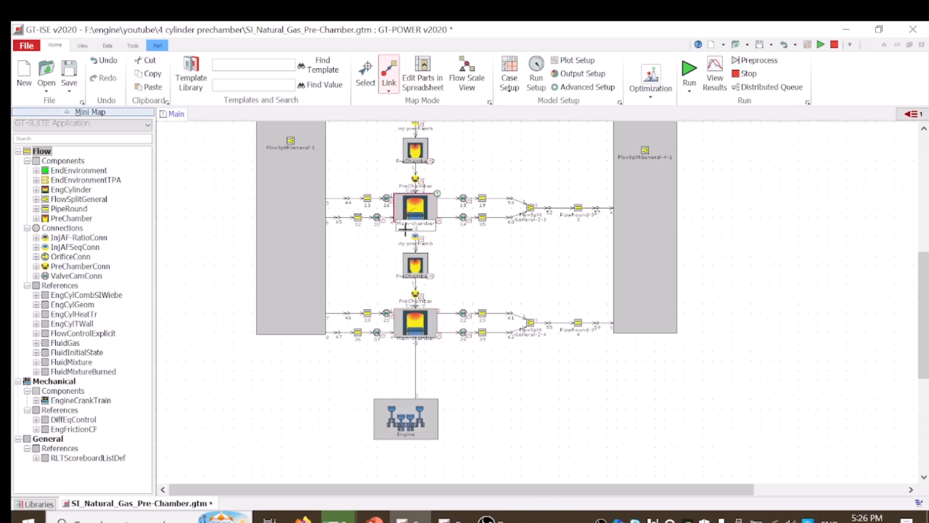
left_click(396, 405)
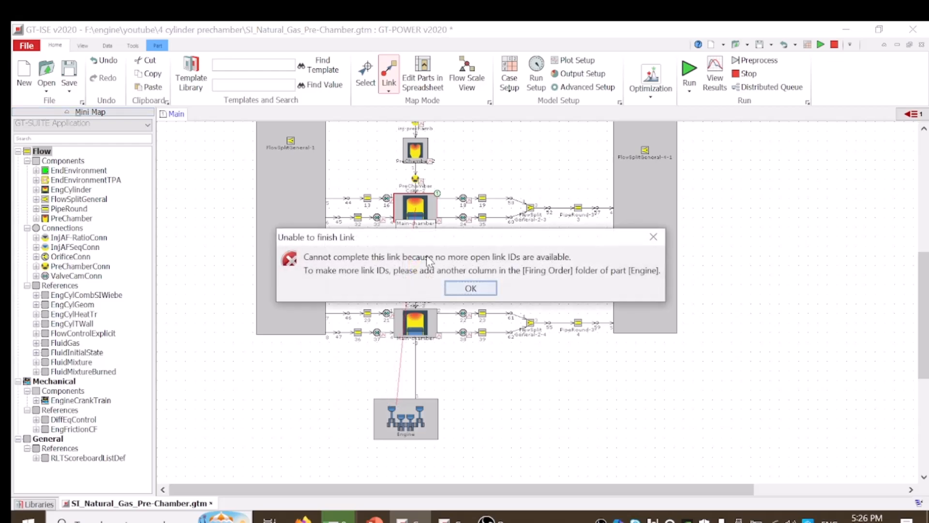
left_click(478, 292)
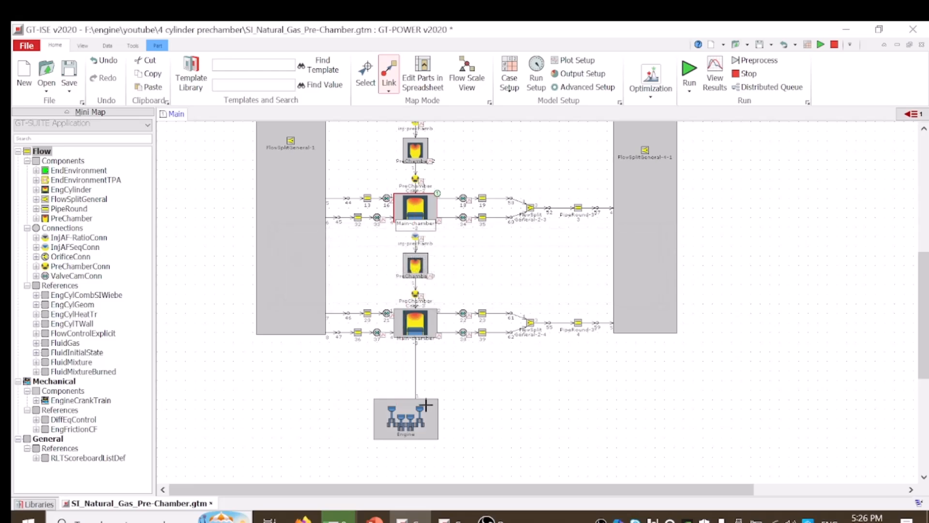
key("Escape")
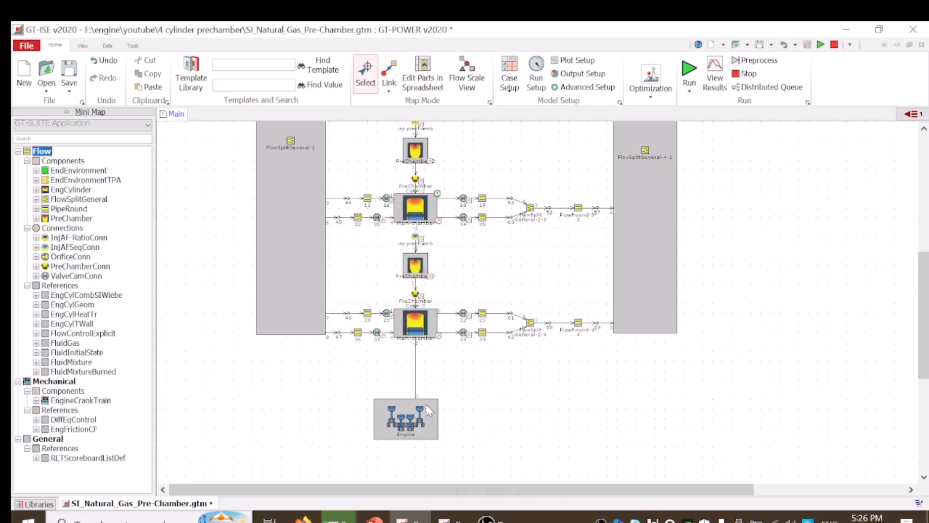
Extend the Engine cranktrain's firing order with cylinder numbers 3, 4 and 2 after cylinder 1.
left_click(389, 422)
double_click(389, 421)
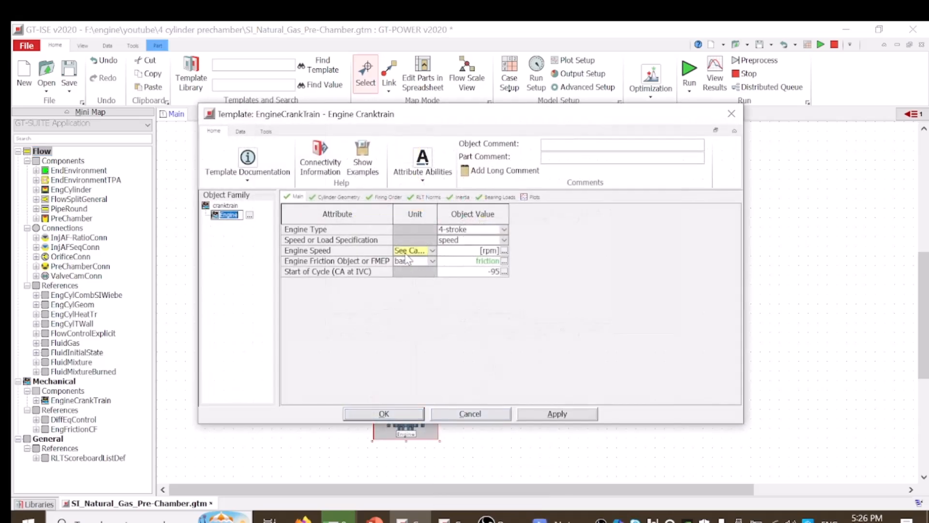
left_click(378, 198)
left_click(449, 231)
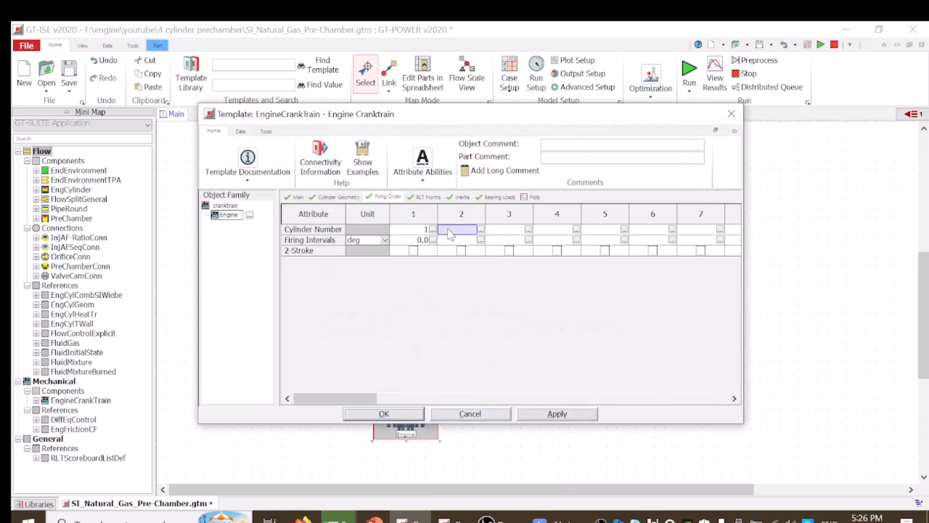
type("3")
left_click(509, 231)
type("4")
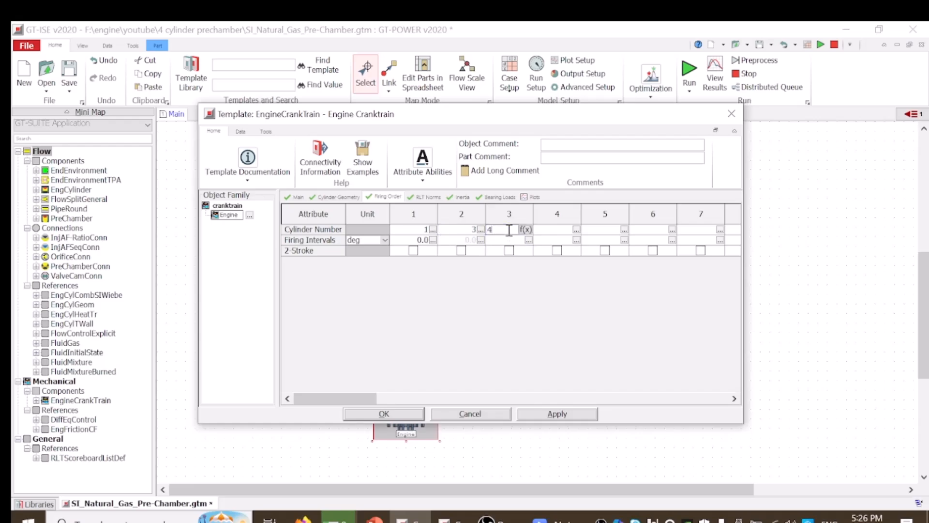
left_click(565, 231)
type("2")
Set the firing intervals of cylinders 3, 4 and 2 to 180 degrees each and accept the cranktrain settings.
left_click(461, 240)
type("180")
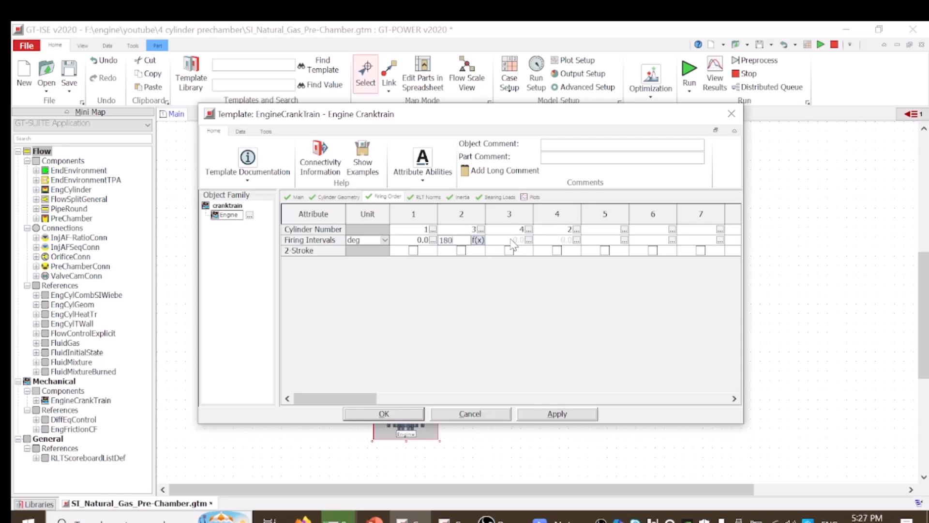
left_click(513, 242)
type("180")
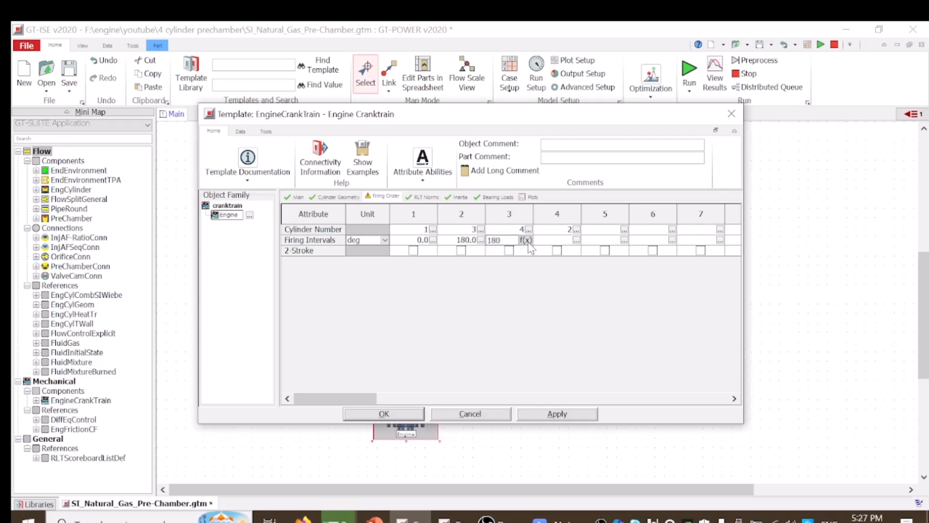
left_click(550, 241)
type("1")
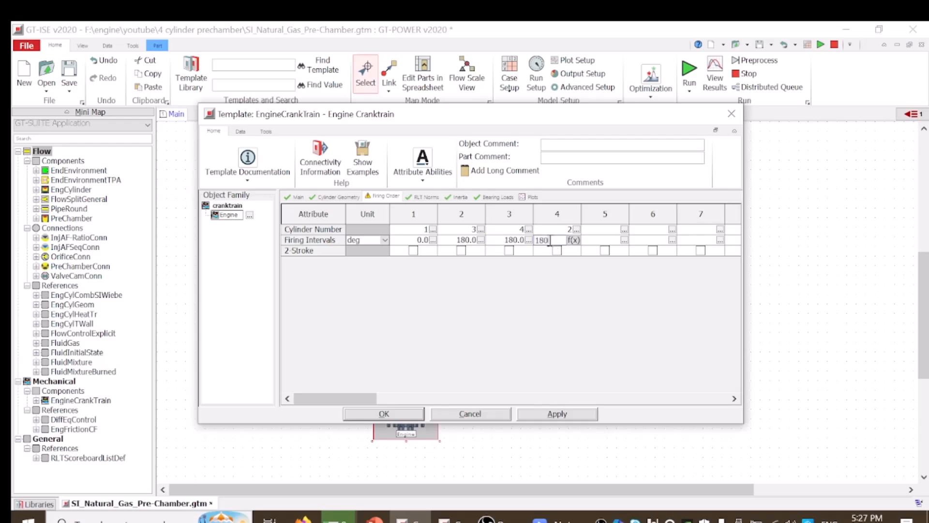
type("80")
left_click(384, 413)
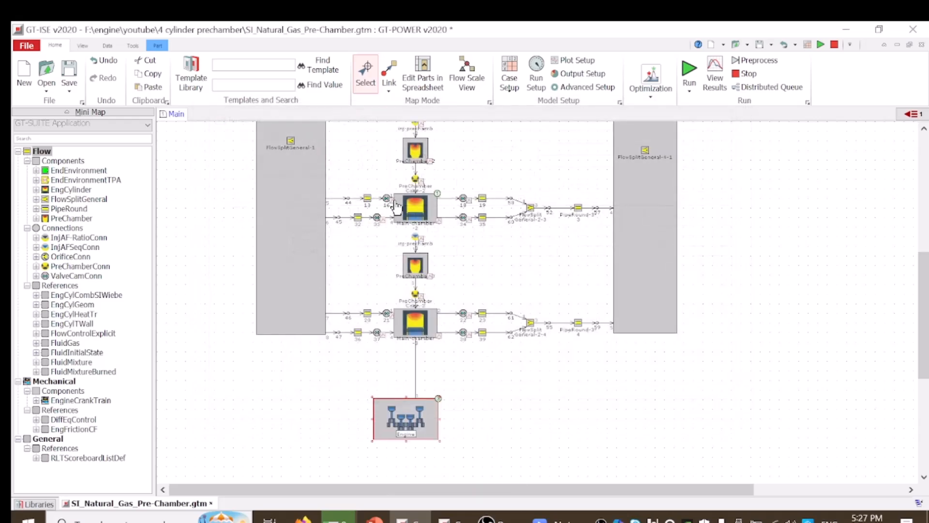
Link the third cylinder's main chamber to the Engine cranktrain using the Cylinder 2 connection.
left_click(389, 77)
left_click(401, 209)
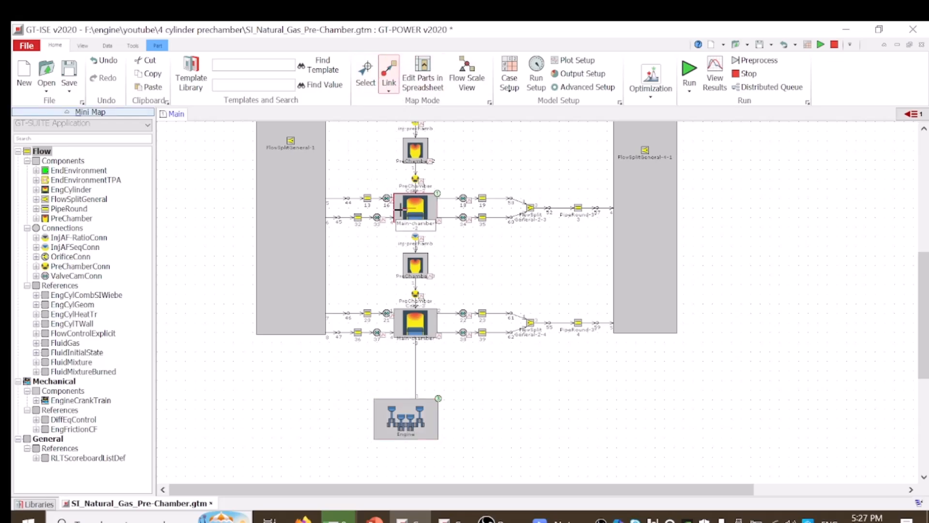
left_click(405, 415)
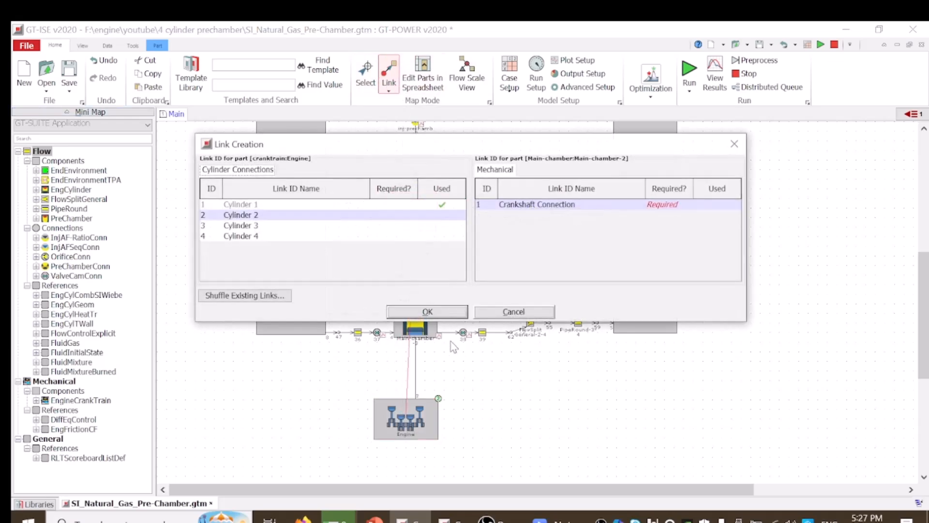
left_click(444, 315)
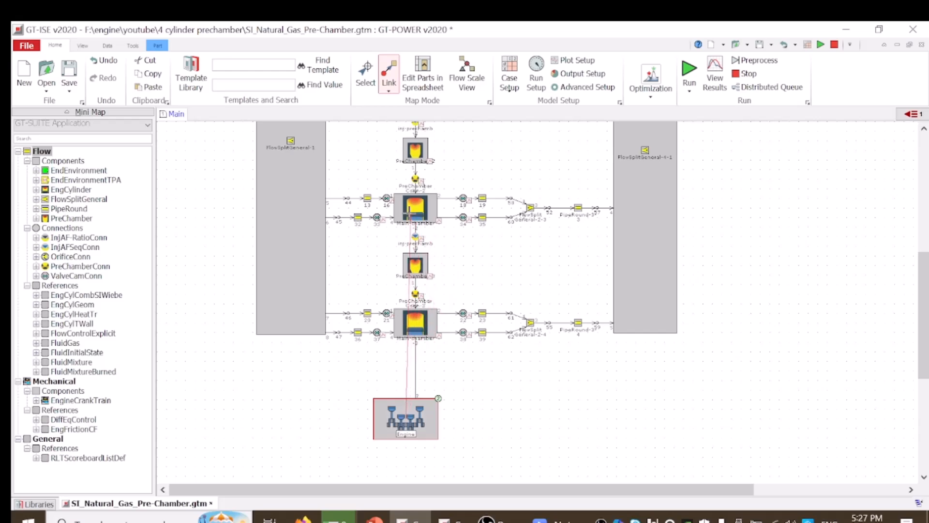
left_click(388, 271)
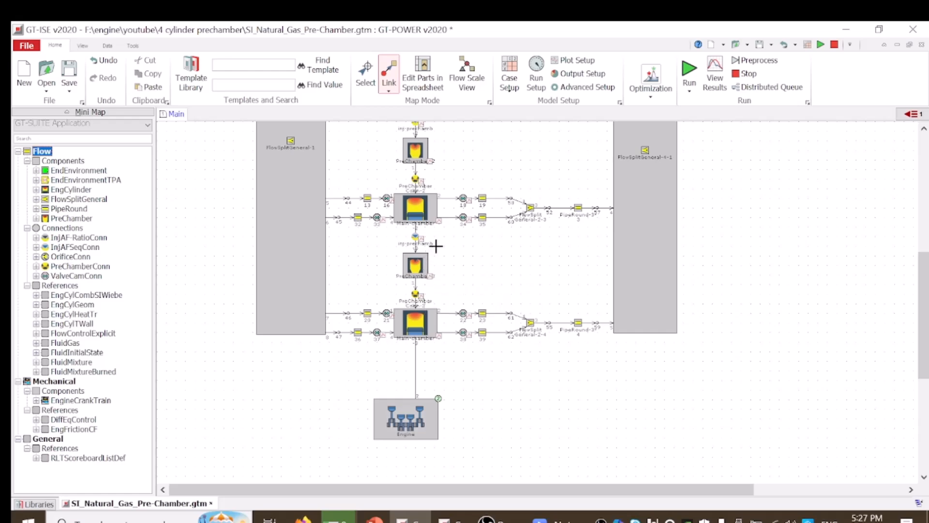
Link the second cylinder's main chamber to the Engine cranktrain using the Cylinder 3 connection.
scroll(436, 245, "up", 1)
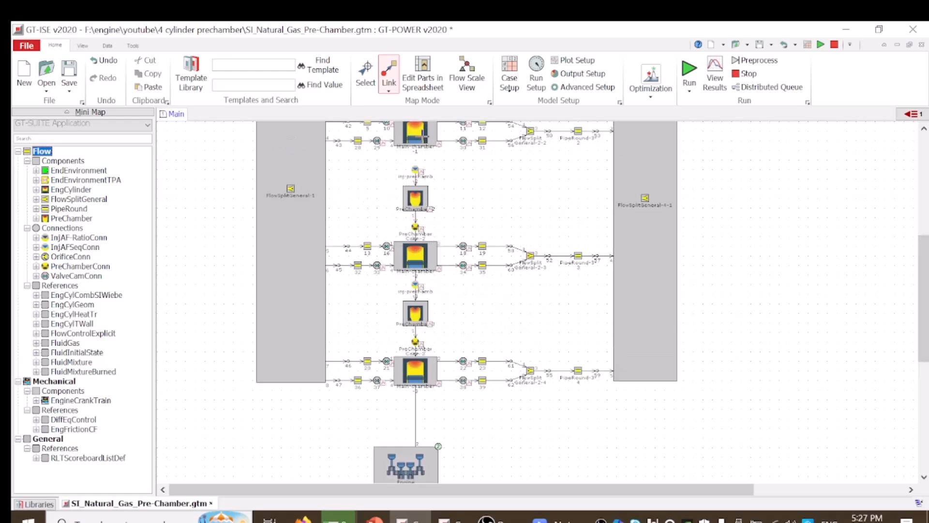
left_click(423, 136)
left_click(428, 452)
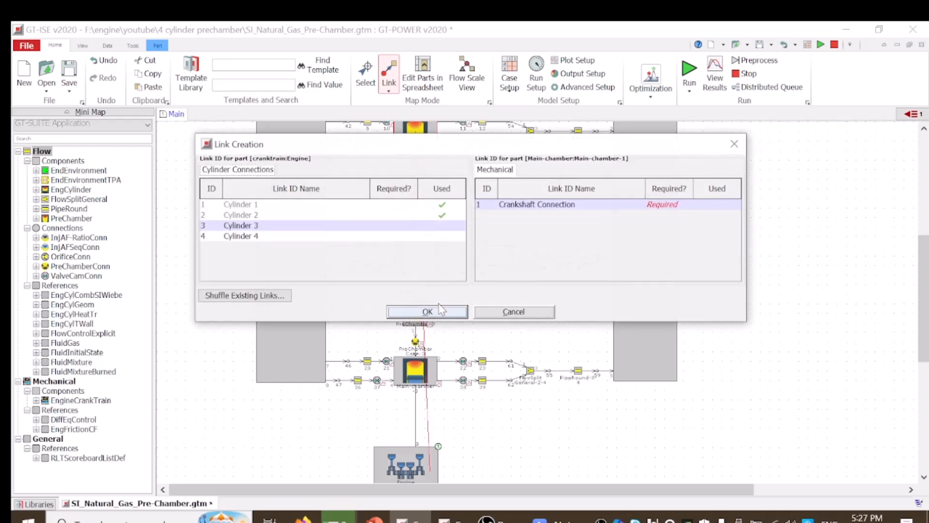
left_click(425, 312)
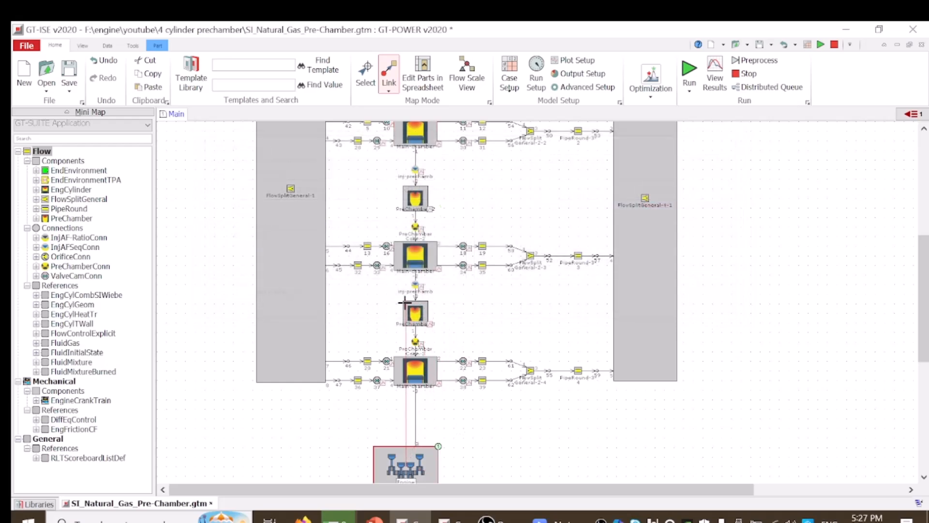
Link the first cylinder's main chamber to the remaining cylinder connection of the Engine cranktrain.
scroll(404, 303, "up", 2)
scroll(396, 188, "up", 1)
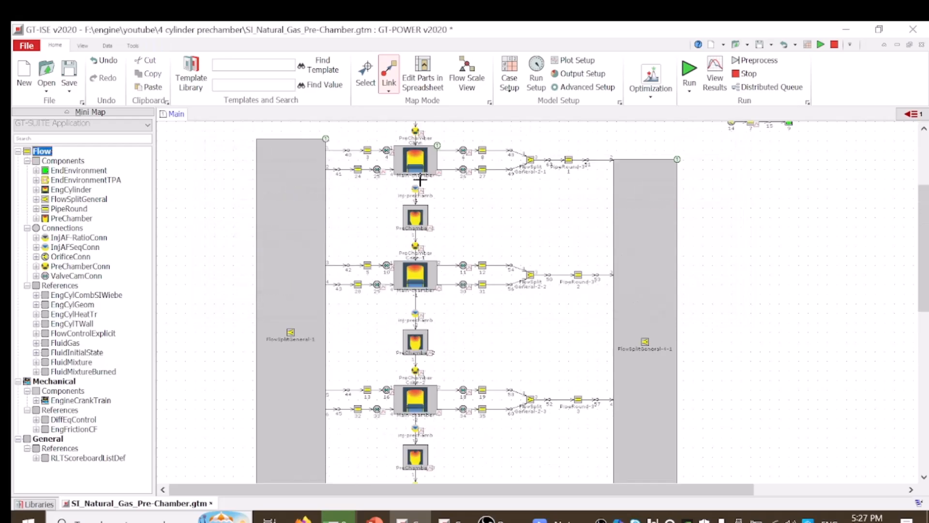
left_click(422, 166)
scroll(455, 426, "down", 3)
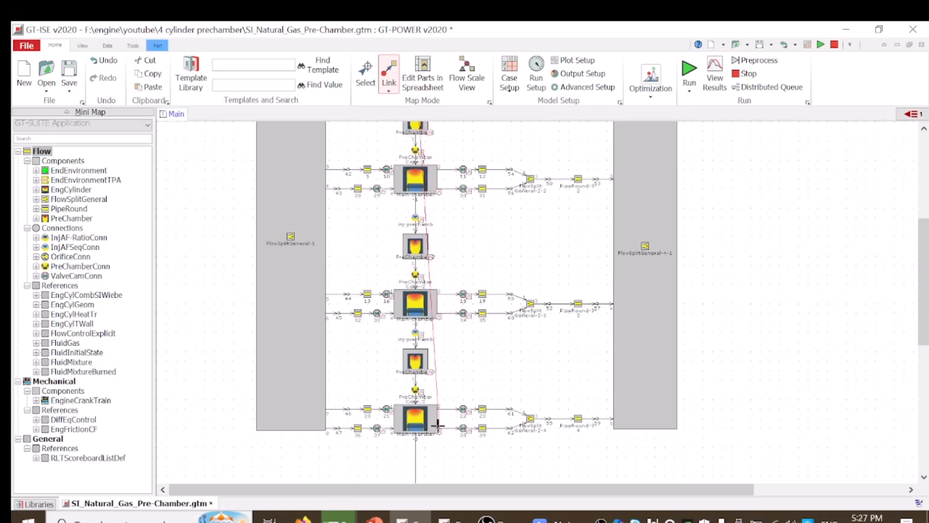
scroll(428, 461, "down", 1)
left_click(427, 425)
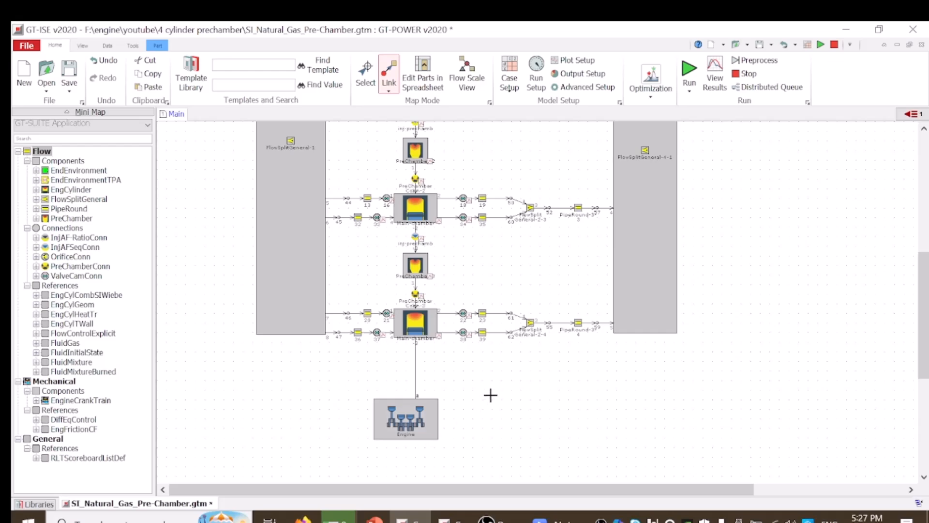
key("Escape")
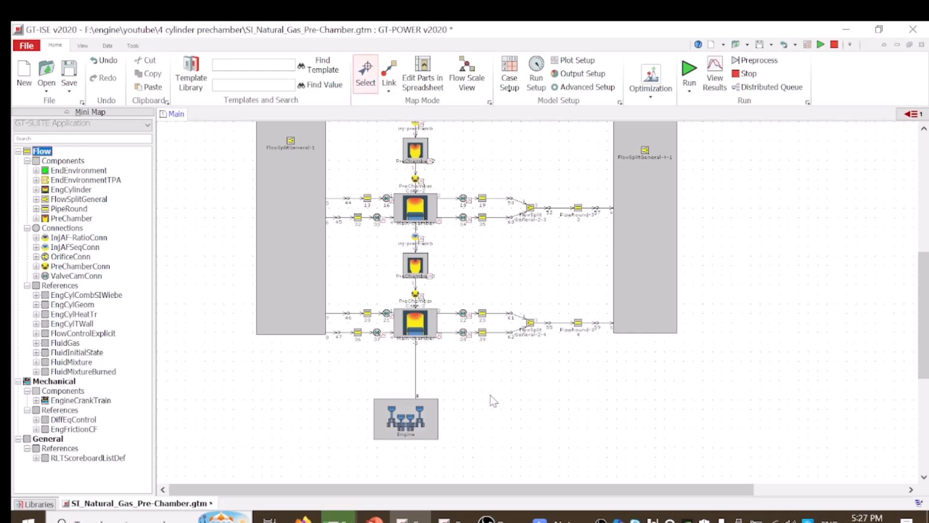
Place the Compressor at the free end of the TurboShaft, opposite the Turbine, and link it to the shaft.
scroll(492, 401, "up", 4)
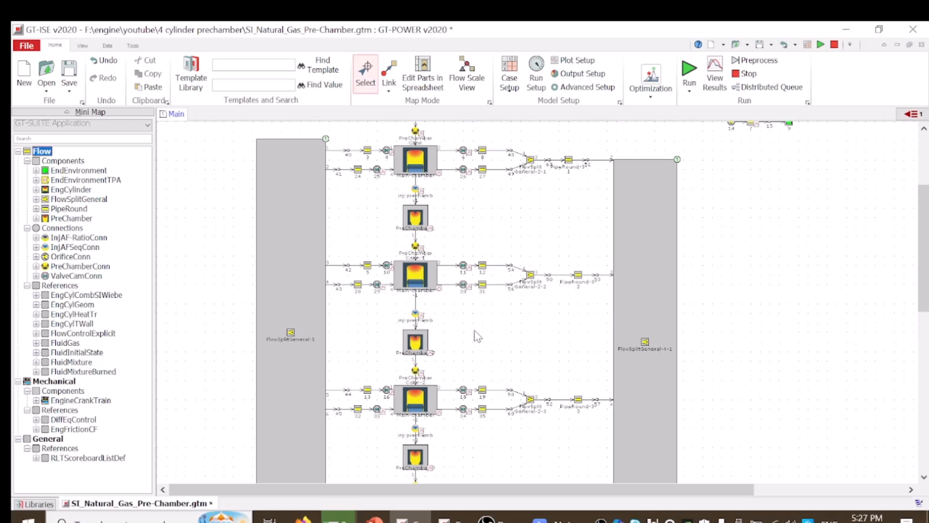
scroll(475, 332, "down", 3)
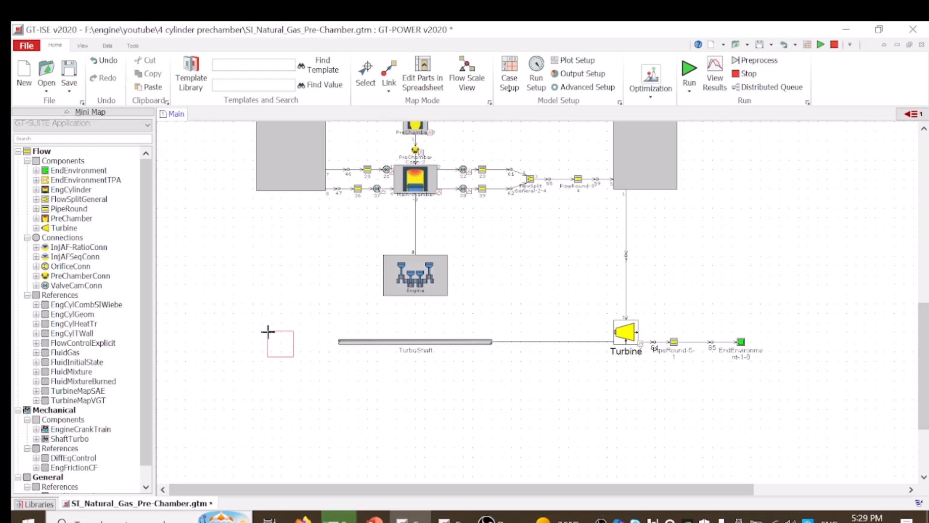
left_click(269, 331)
left_click(387, 75)
left_click_drag(339, 342, 283, 342)
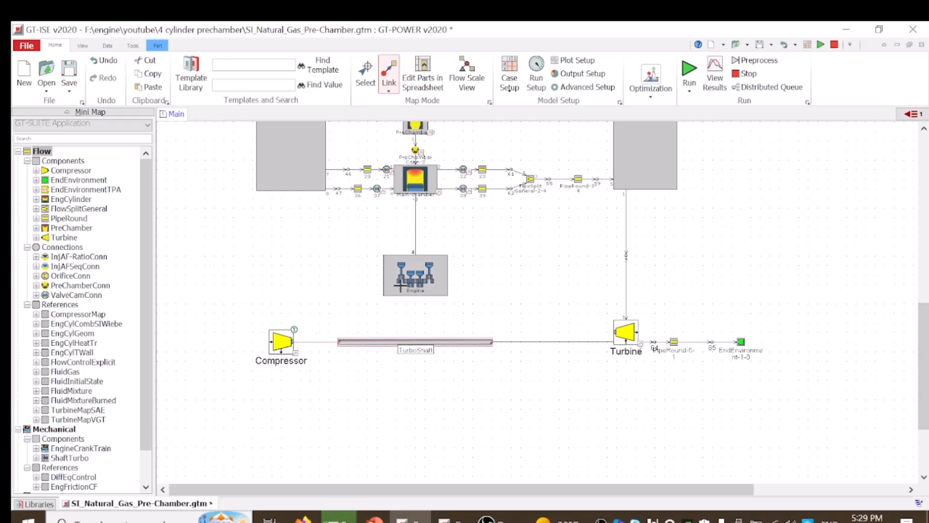
key("Escape")
Copy the intake group of Inlet-1, orifice 17, pipe 2, port injector and orifice 1, and paste it in front of the Compressor.
scroll(291, 312, "up", 10)
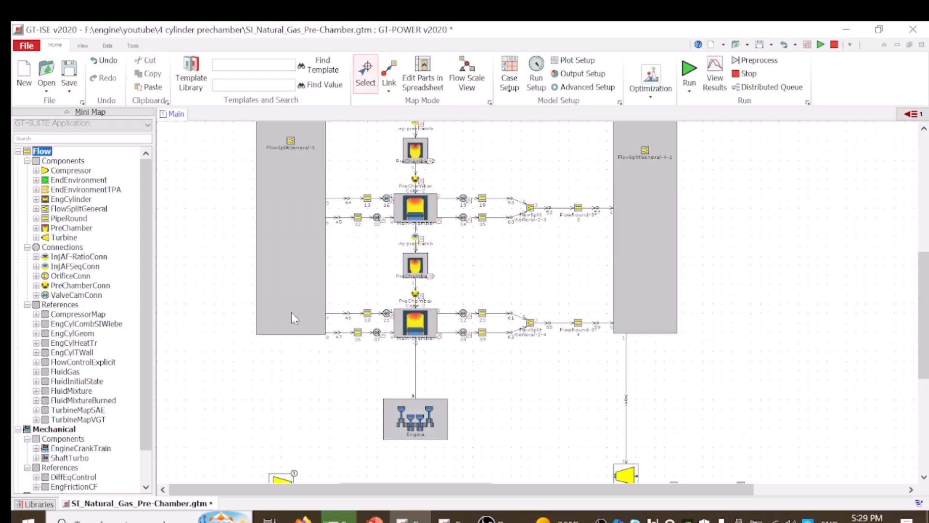
left_click_drag(162, 186, 292, 259)
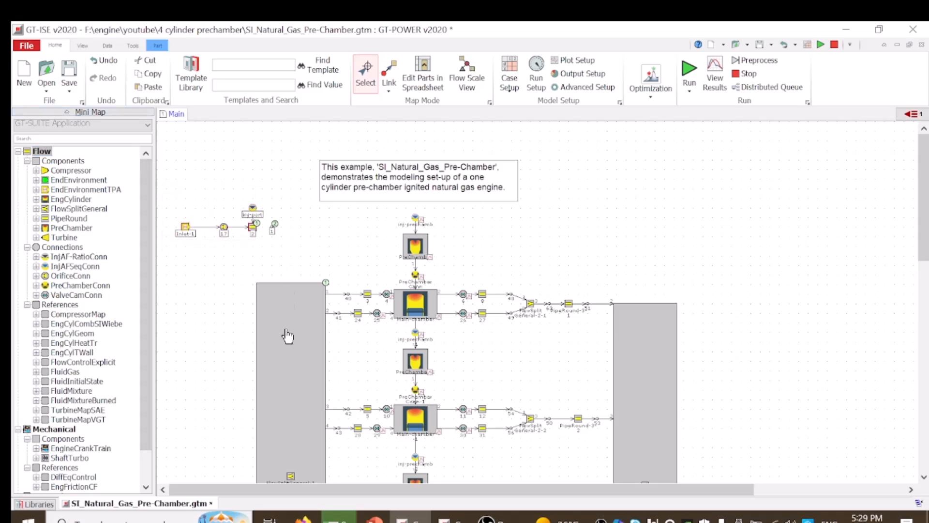
scroll(286, 325, "down", 7)
key("ctrl+v")
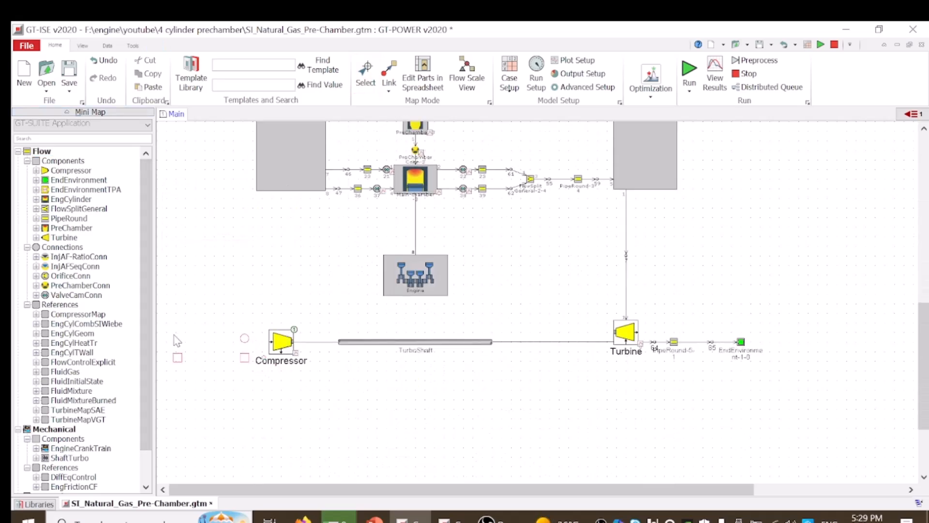
left_click(166, 328)
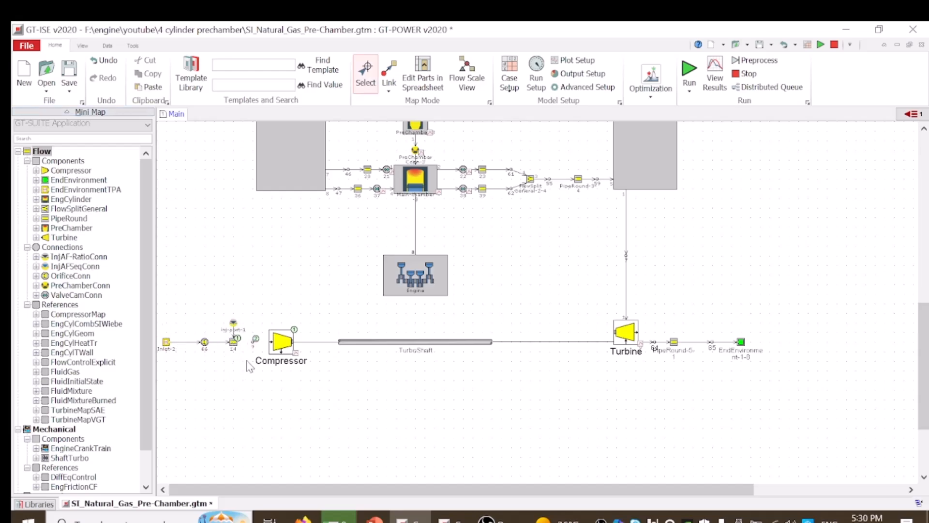
Delete the pasted orifice in front of the Compressor and link pipe 14 directly to the Compressor's Flow Inlet 1.
left_click(254, 343)
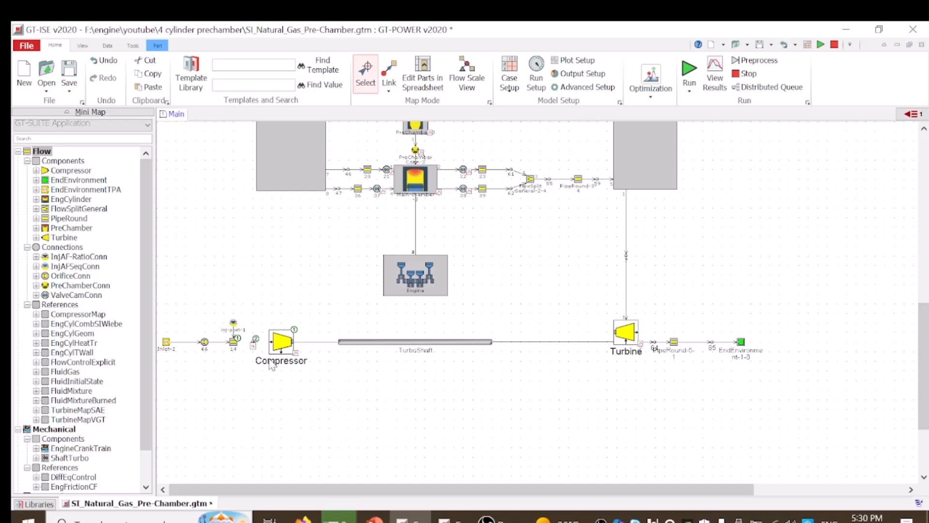
key("Delete")
left_click(388, 72)
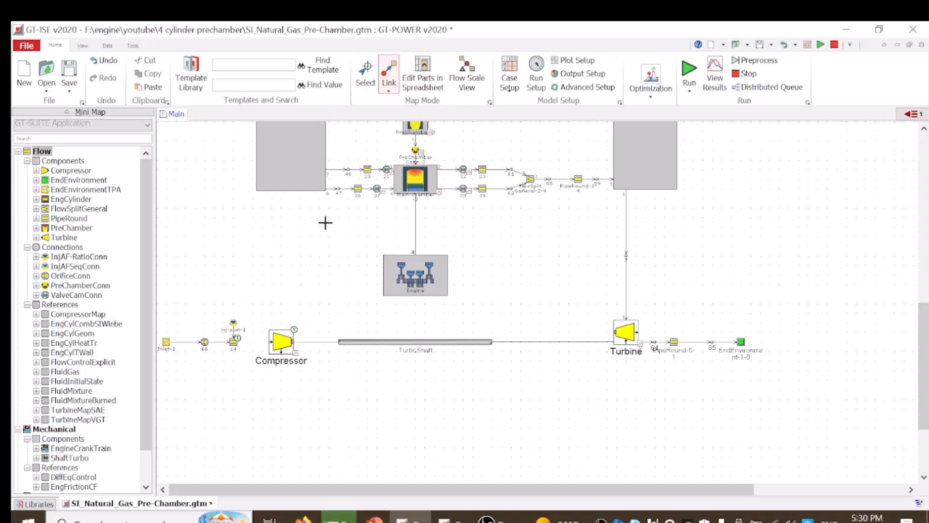
left_click_drag(234, 341, 280, 341)
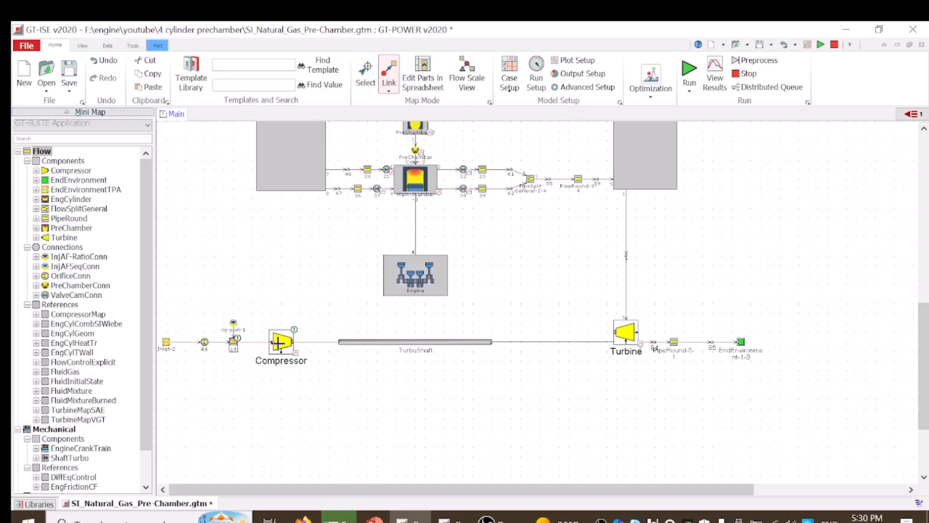
left_click(447, 318)
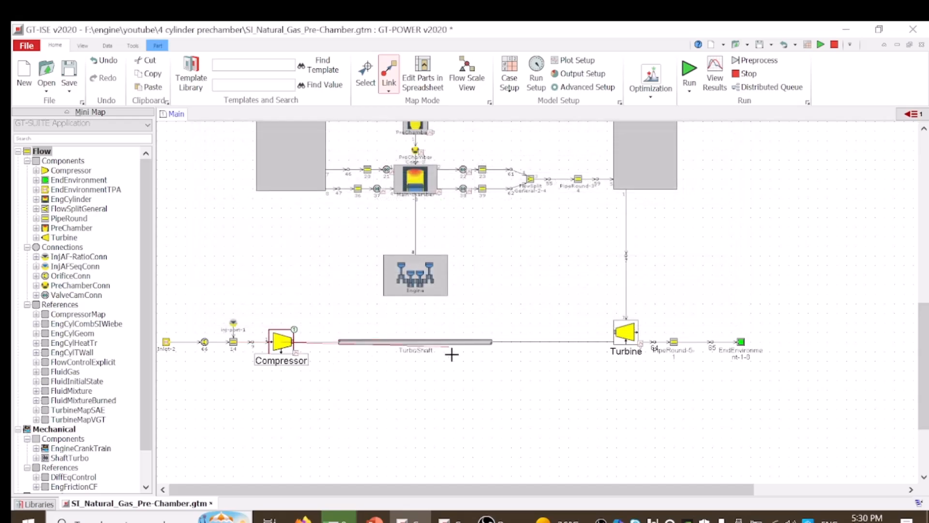
key("Escape")
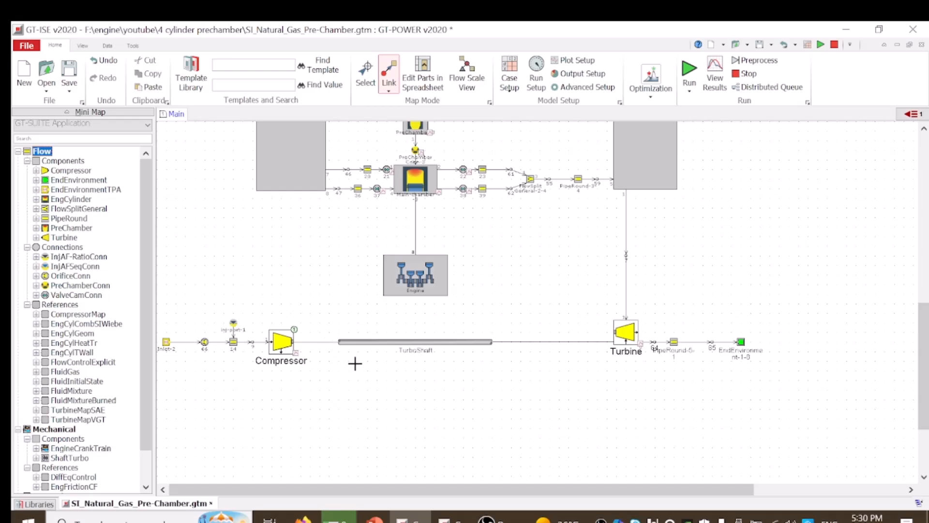
key("Escape")
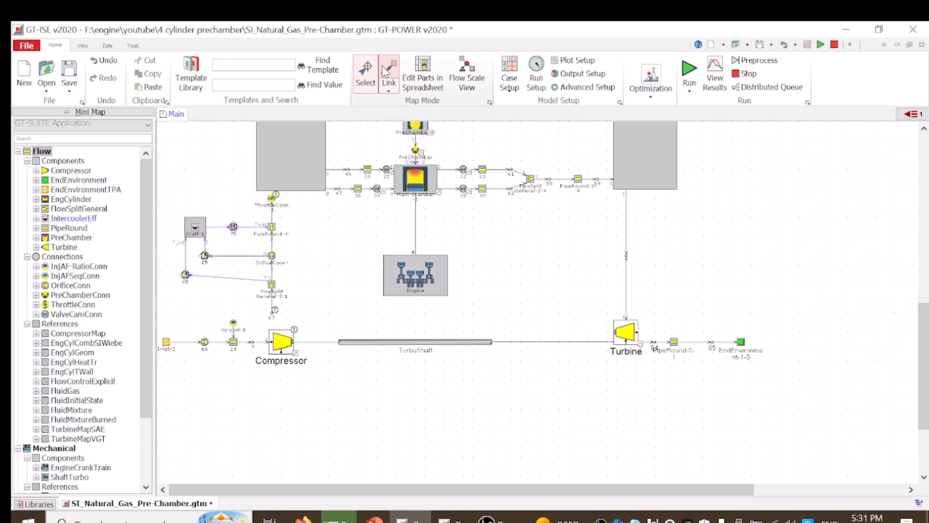
Link the Compressor's Flow Outlet to orifice 67 of the intercooler line, and link the throttle connection to the intake manifold.
left_click(384, 72)
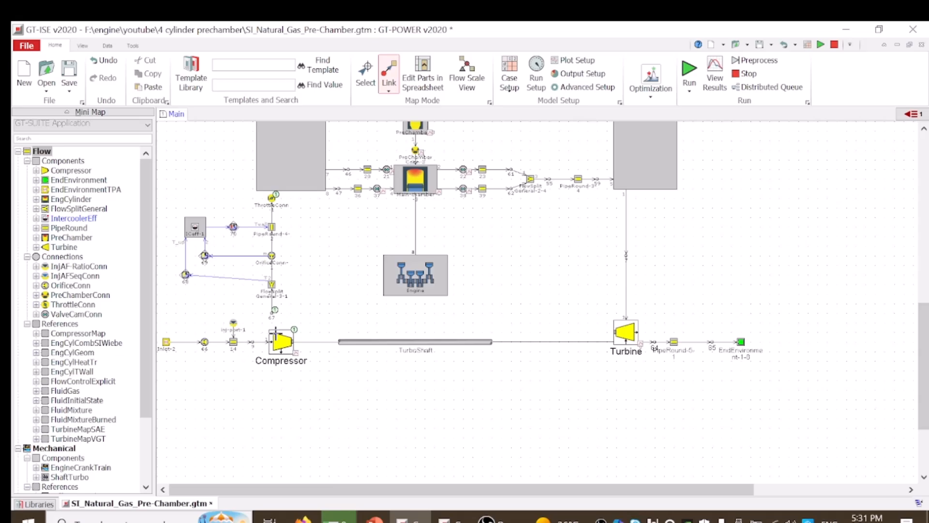
left_click(276, 334)
left_click(272, 313)
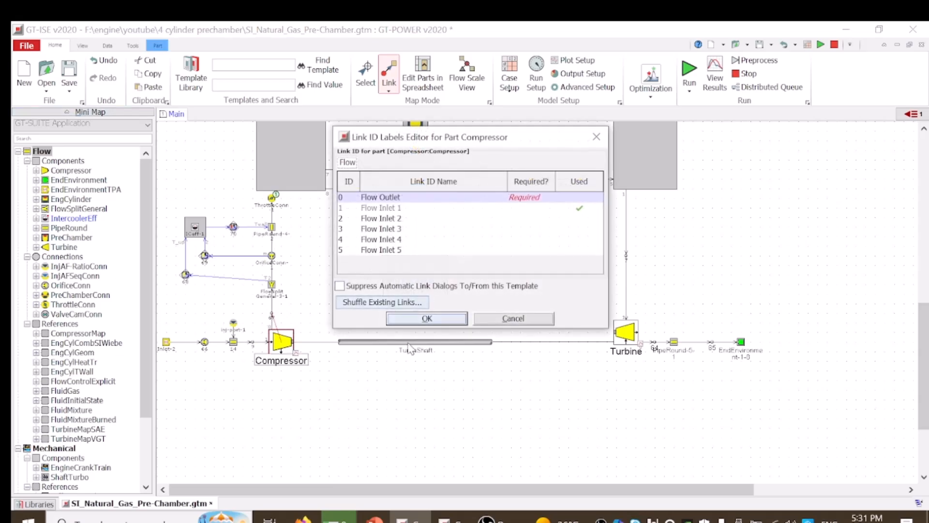
left_click(426, 319)
left_click(271, 195)
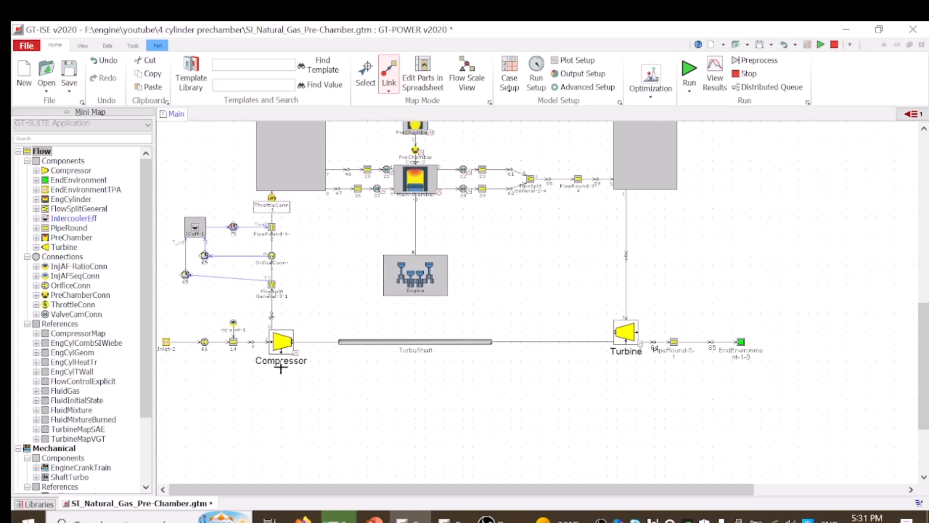
key("Escape")
left_click_drag(239, 311, 221, 366)
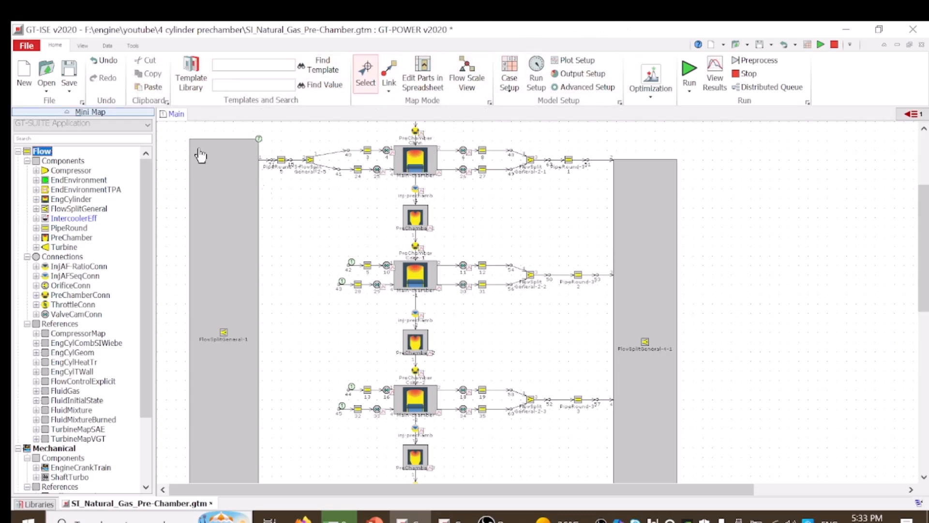
Copy the first cylinder's intake pipe and flow split, and paste the pair beside the intake ports of the other three cylinders.
left_click_drag(269, 138, 323, 191)
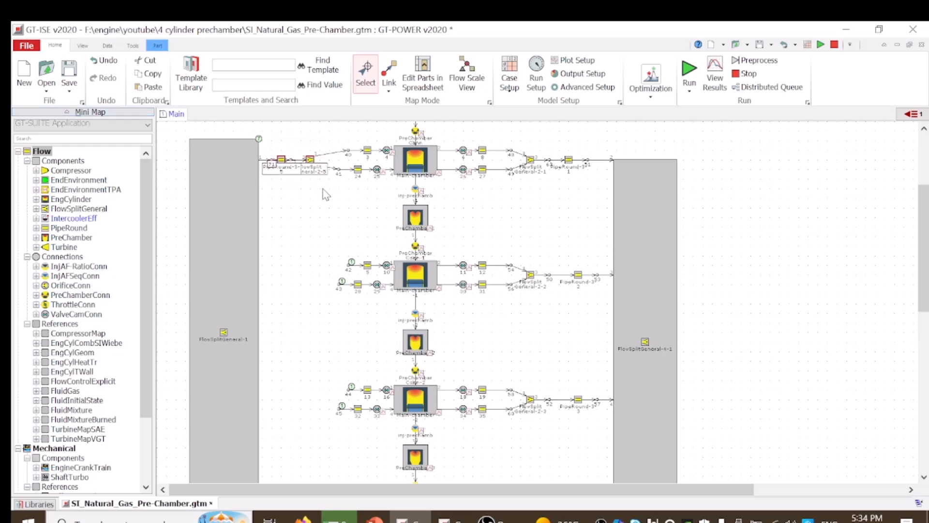
key("ctrl+c")
key("ctrl+v")
left_click(275, 272)
scroll(301, 380, "down", 3)
key("ctrl+v")
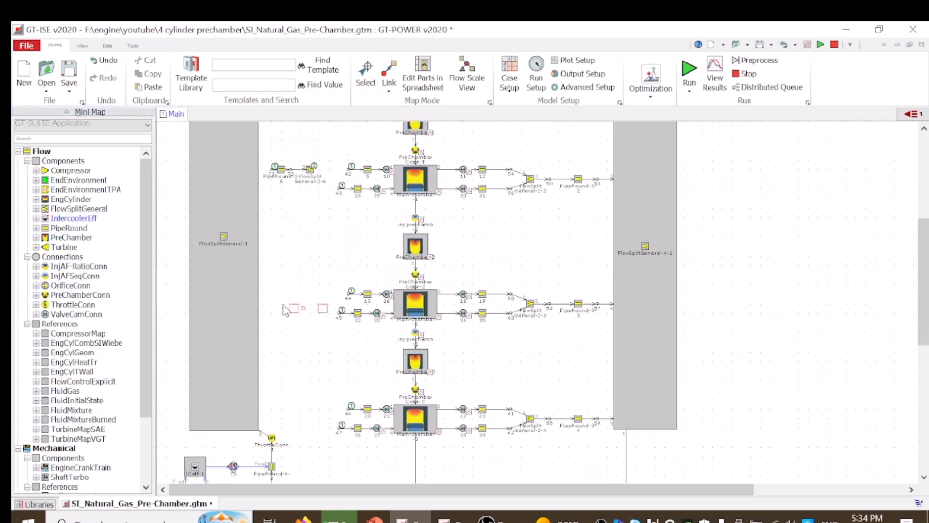
left_click(275, 295)
key("ctrl+v")
left_click(284, 408)
left_click(369, 355)
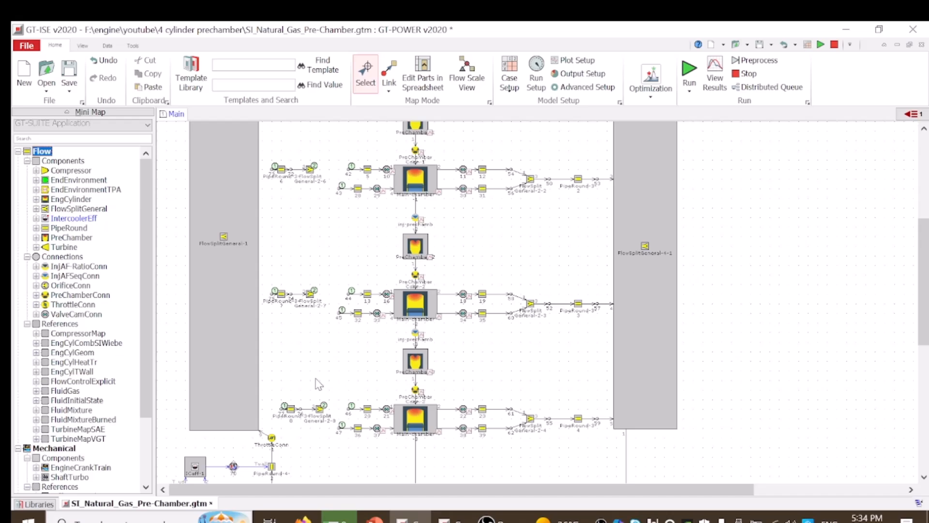
Link the second cylinder's intake pipe to the intake manifold, and its flow split to port connections 42 and 43.
scroll(318, 384, "up", 2)
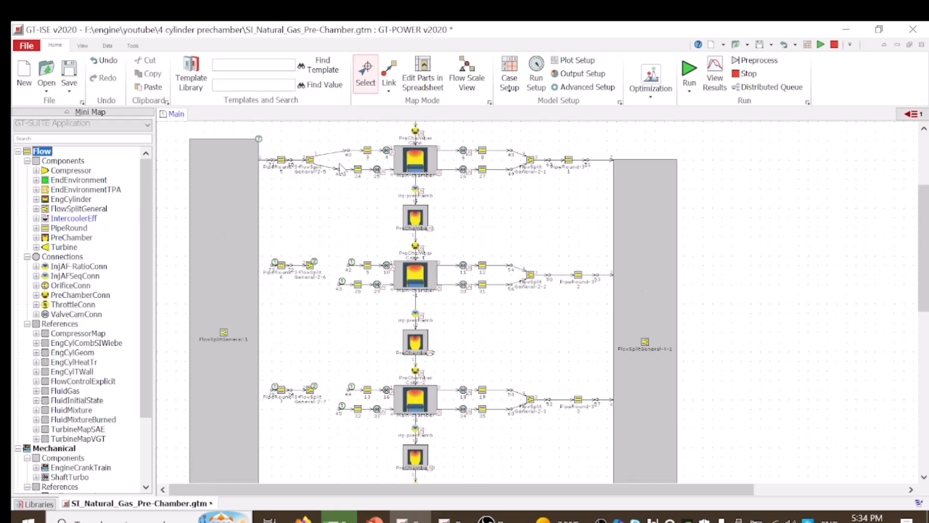
left_click(389, 72)
left_click(239, 271)
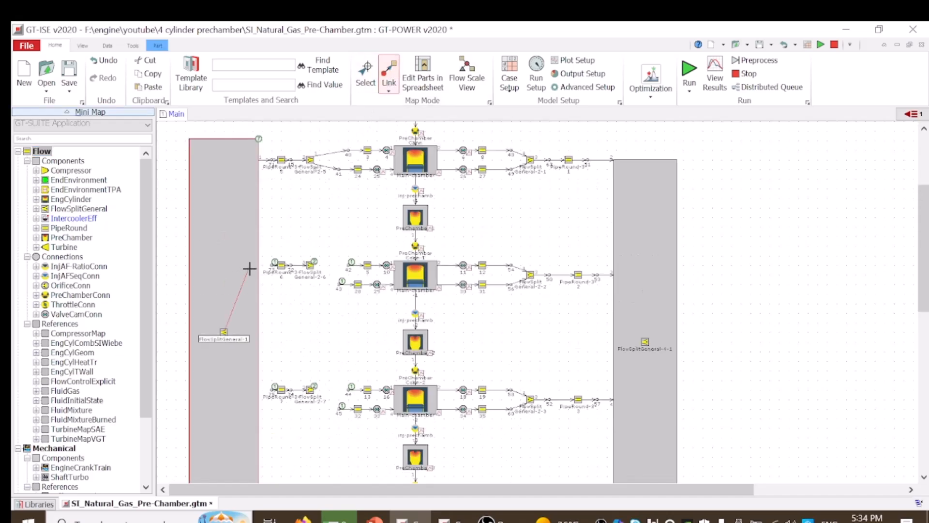
left_click(265, 265)
left_click(416, 319)
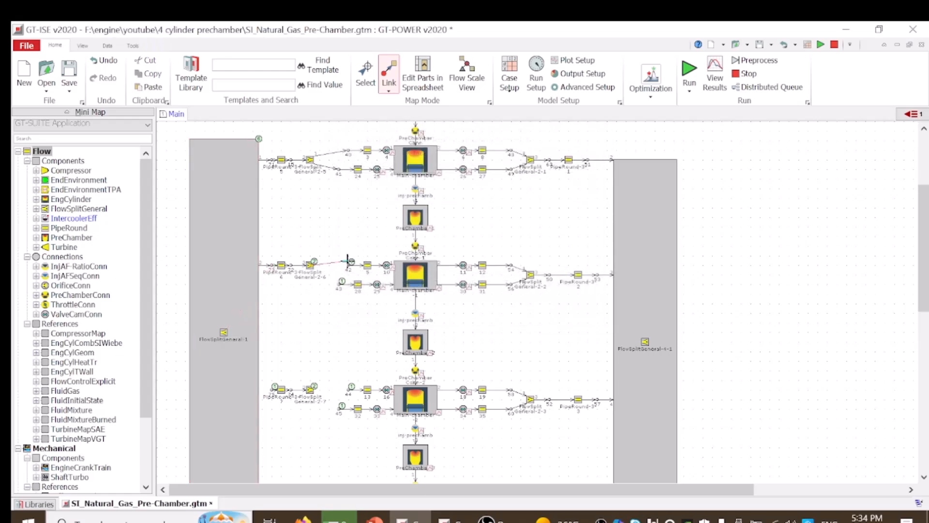
left_click(348, 265)
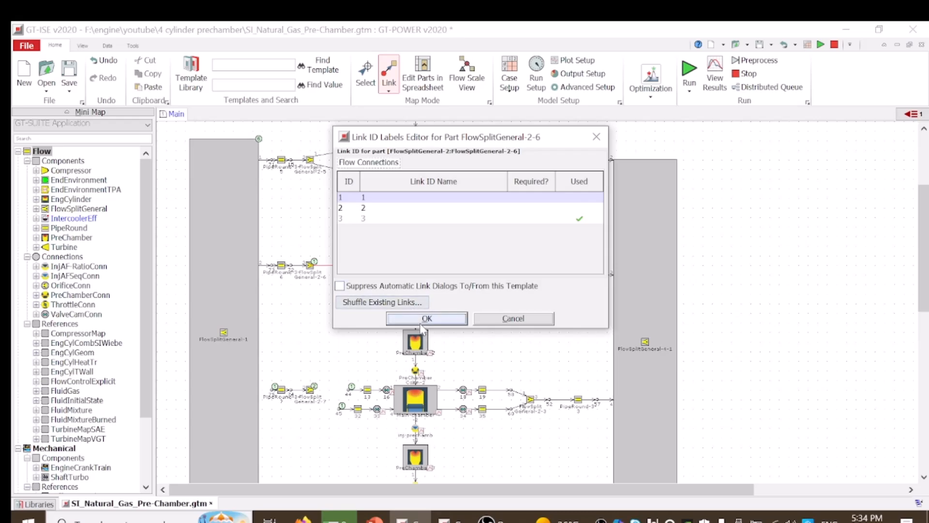
left_click(413, 319)
left_click(311, 265)
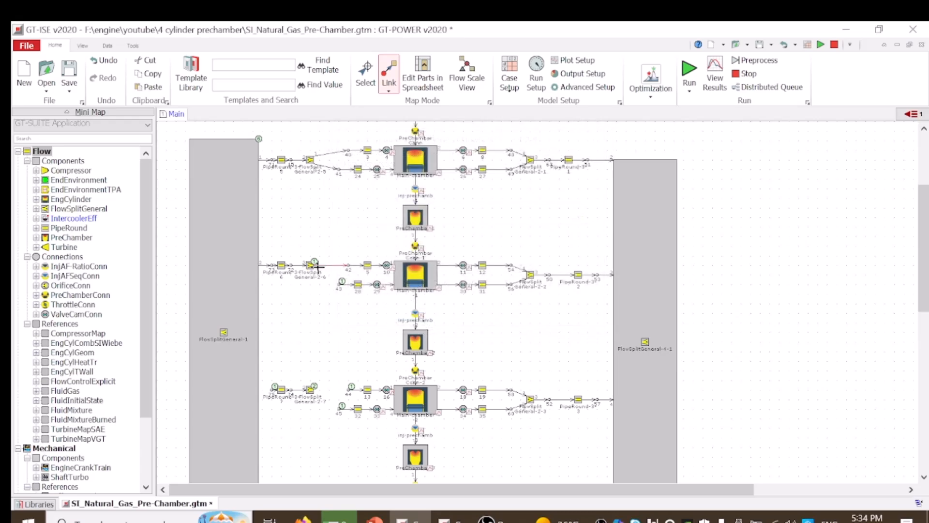
left_click(309, 265)
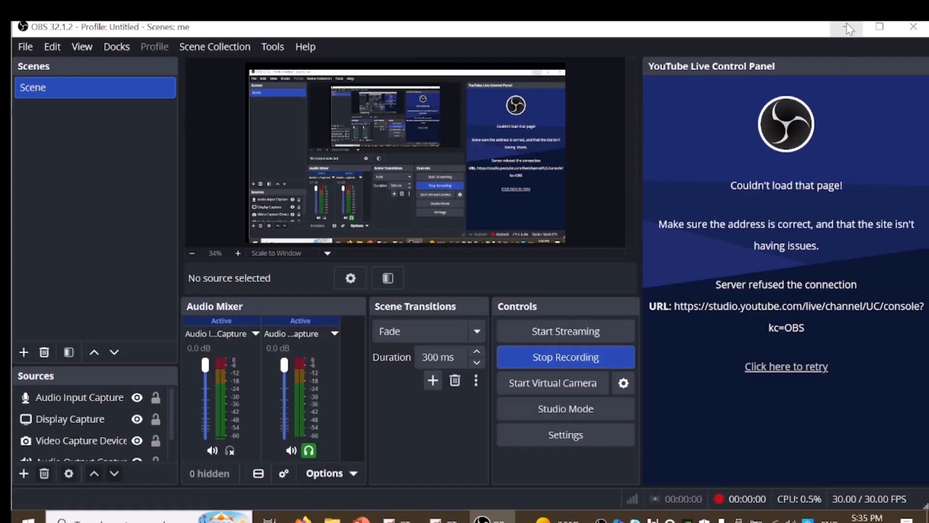
Copy the port injector inj-port-2 and place the copy above the second cylinder's intake flow split.
left_click(847, 27)
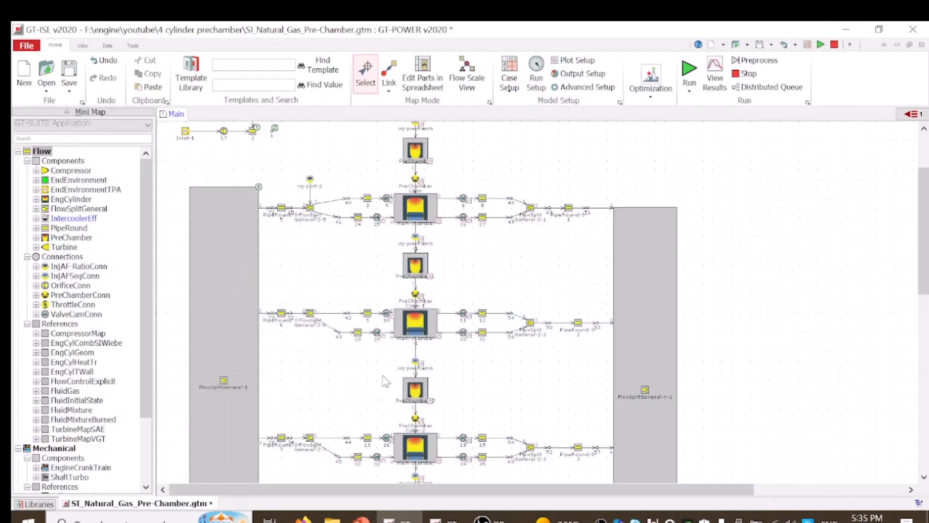
left_click(310, 180)
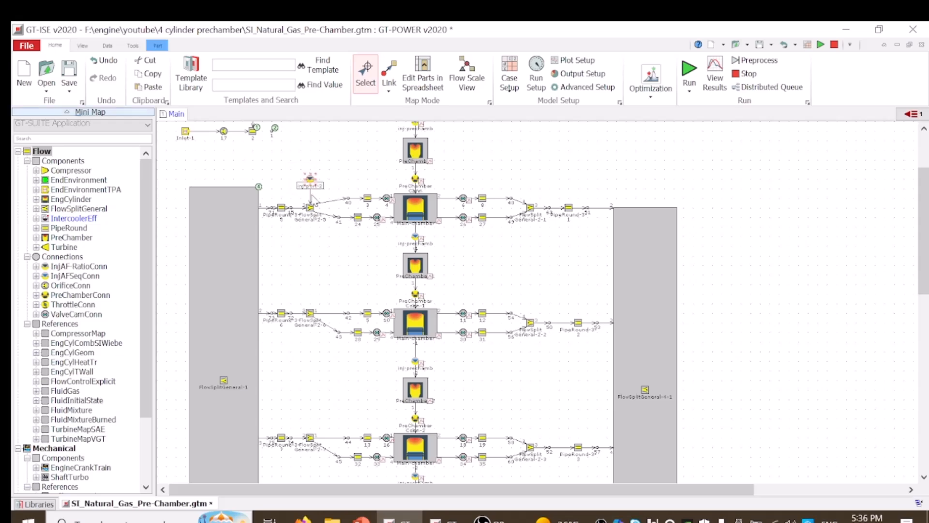
key("ctrl+c")
key("ctrl+v")
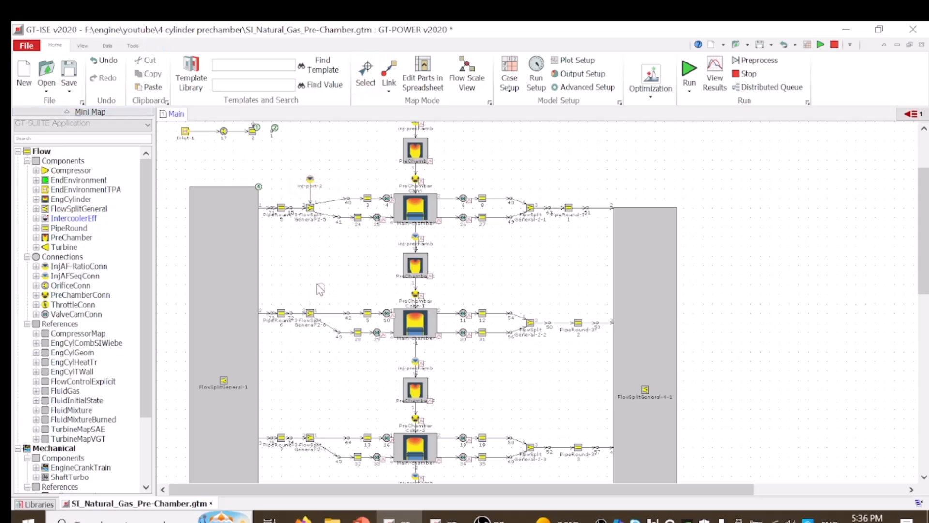
left_click(306, 291)
left_click(308, 287)
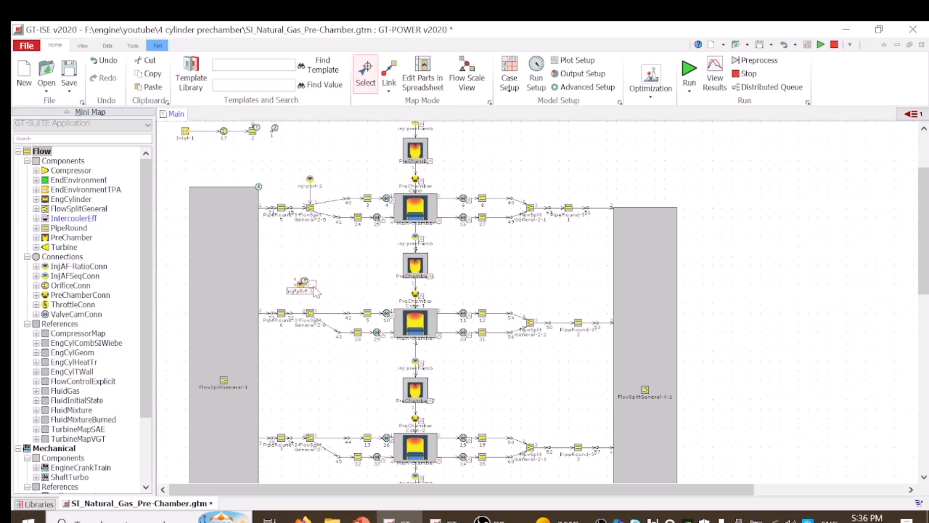
Link the second cylinder's port injector to its flow split FlowSplitGeneral-2-6.
left_click(389, 70)
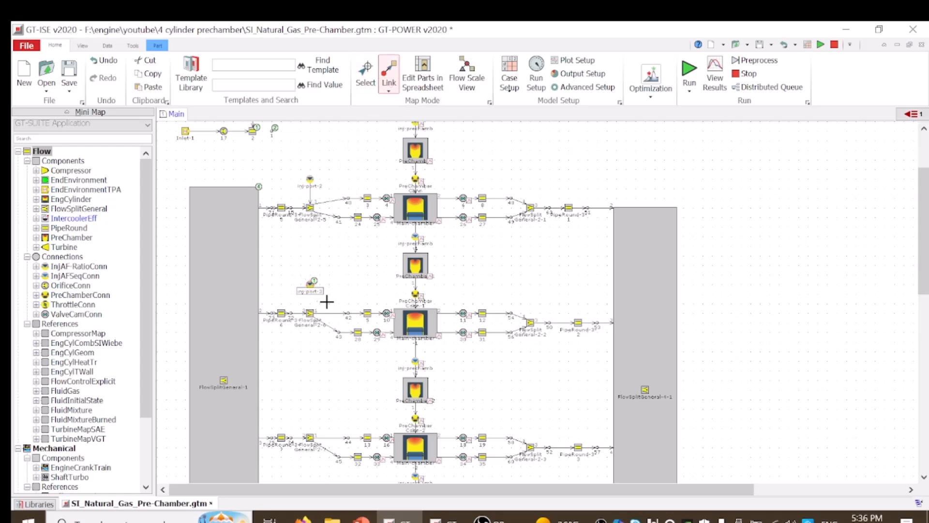
left_click_drag(310, 284, 316, 323)
left_click(311, 316)
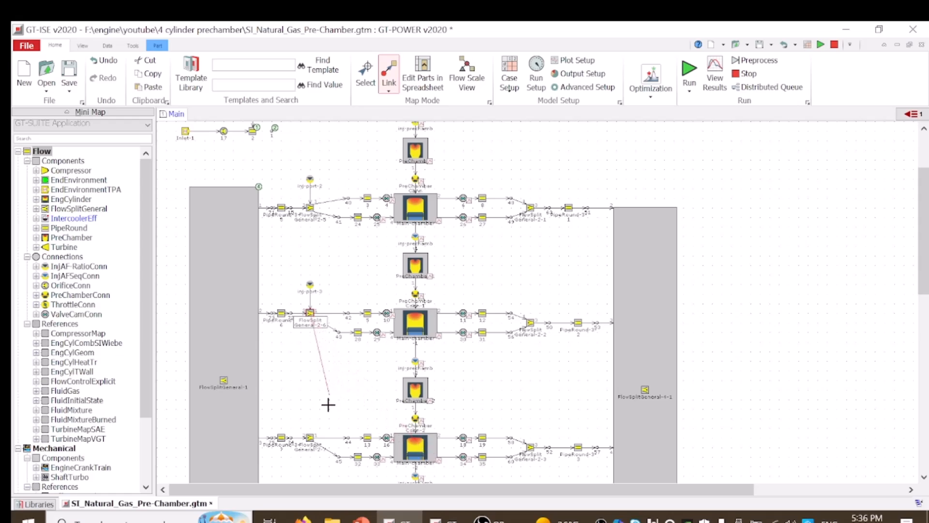
key("Escape")
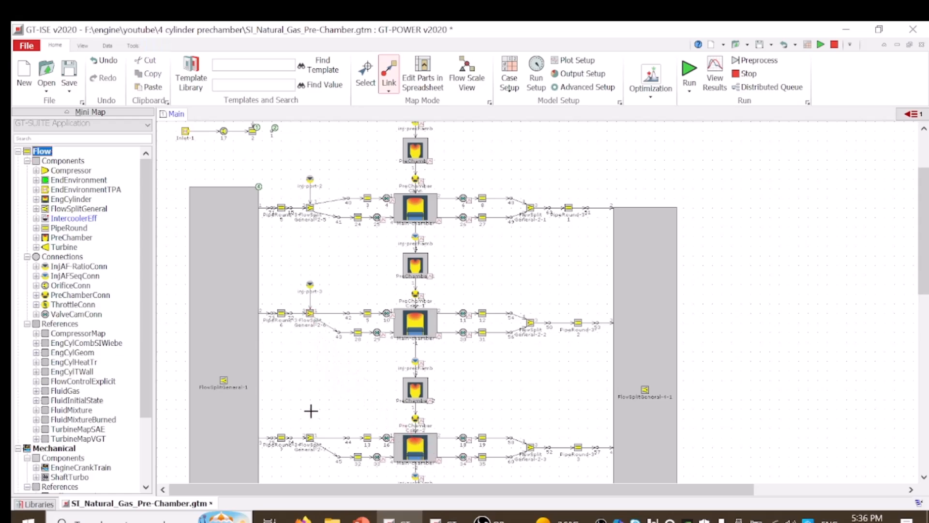
Paste a port injector above the intake flow splits of the third and fourth cylinders.
key("ctrl+v")
left_click(310, 409)
scroll(336, 431, "down", 4)
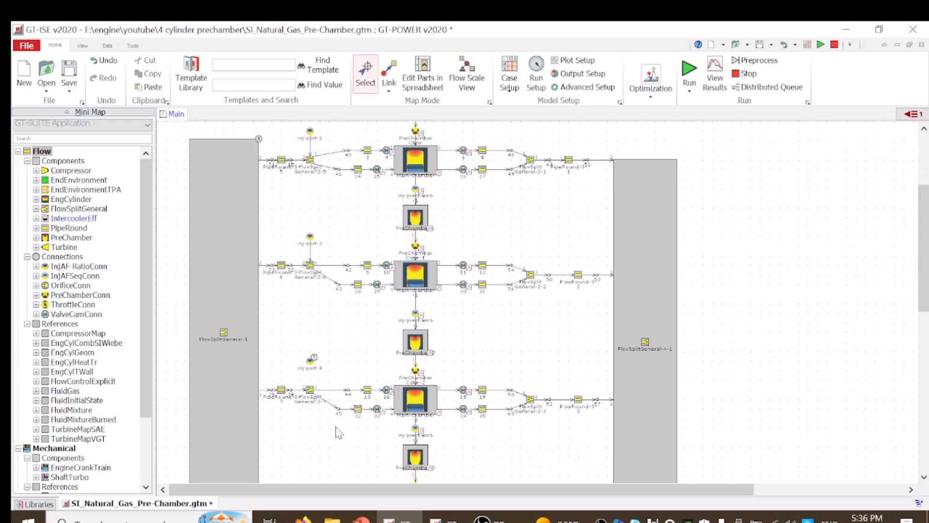
key("ctrl+v")
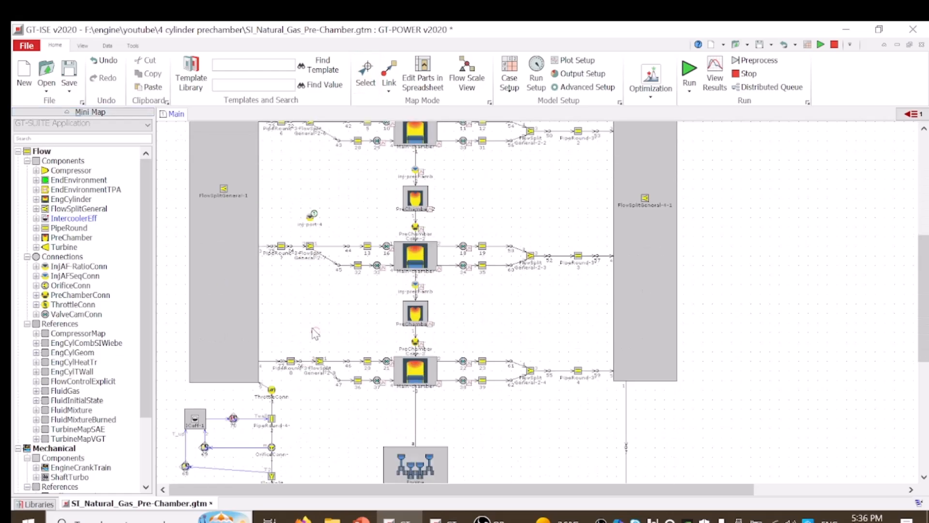
left_click(320, 321)
Link inj-port-5 to the fourth cylinder's intake flow split and inj-port-4 to the third cylinder's intake flow split.
left_click(390, 80)
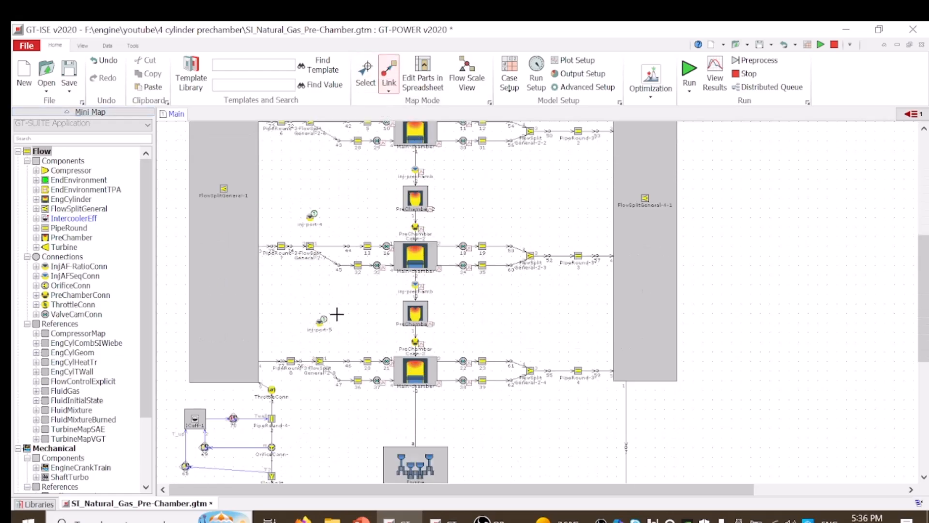
left_click(321, 321)
left_click(320, 360)
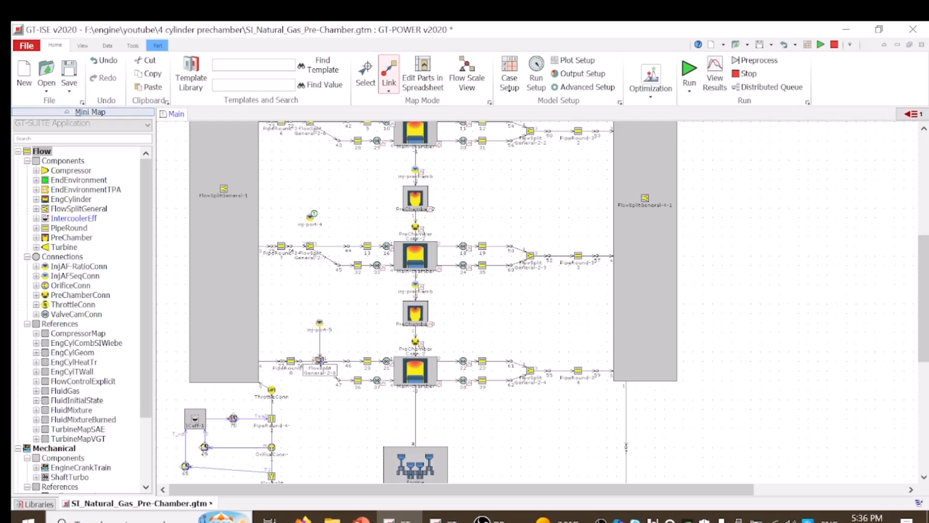
left_click(312, 217)
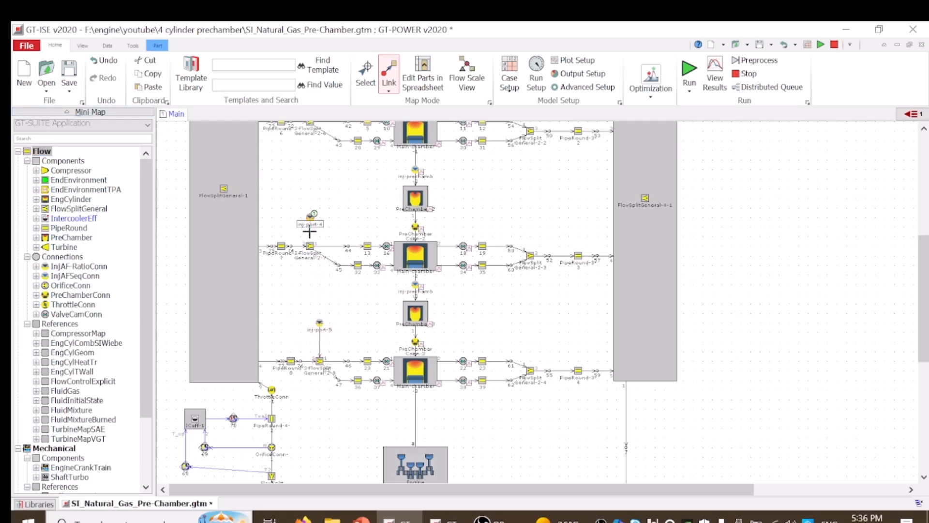
left_click(310, 246)
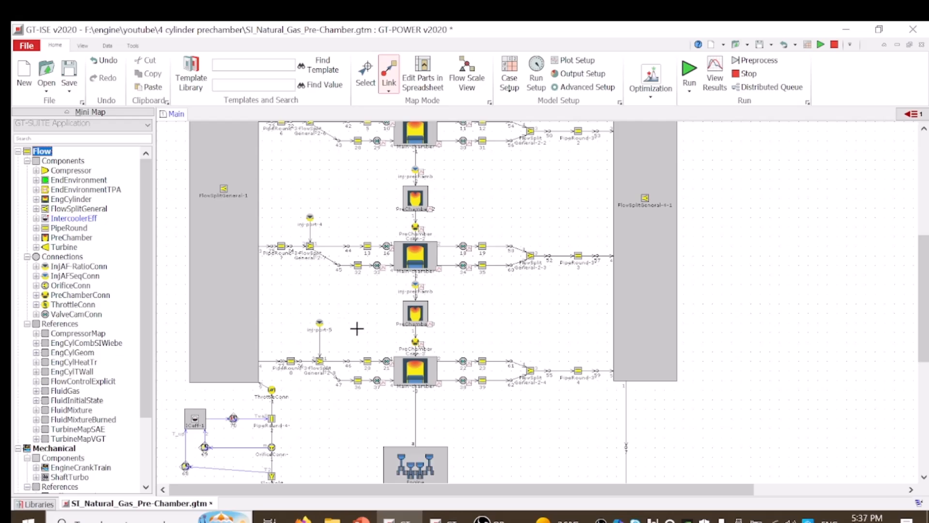
Delete the port injector inj-port-1 from the pipe in front of the Compressor.
scroll(366, 375, "up", 3)
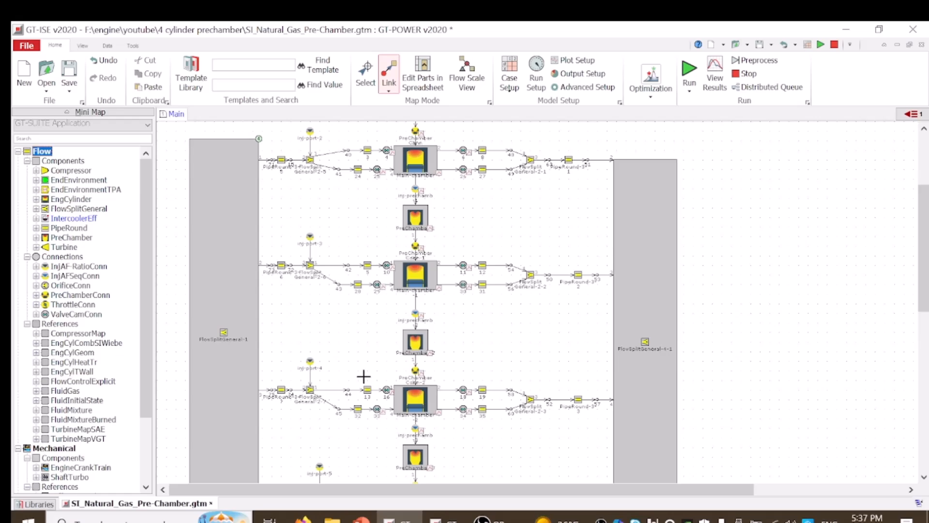
scroll(357, 383, "down", 3)
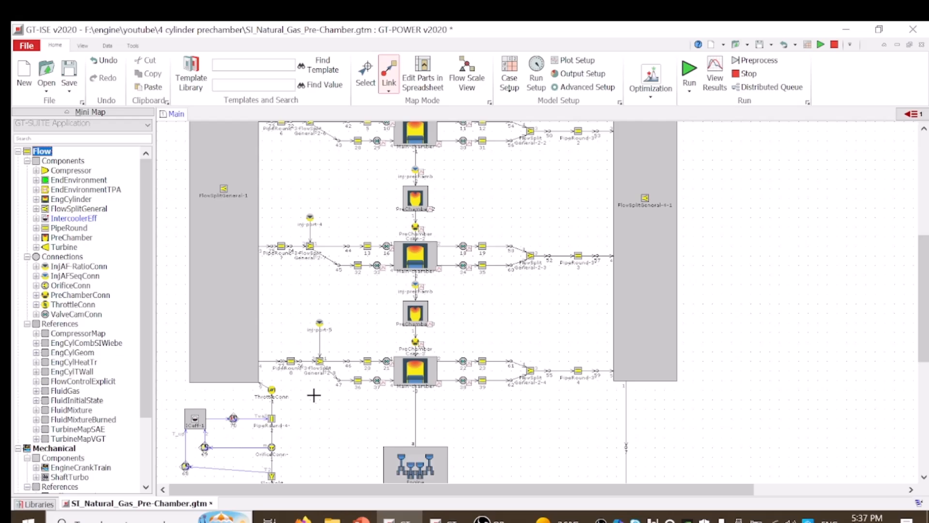
scroll(315, 396, "down", 2)
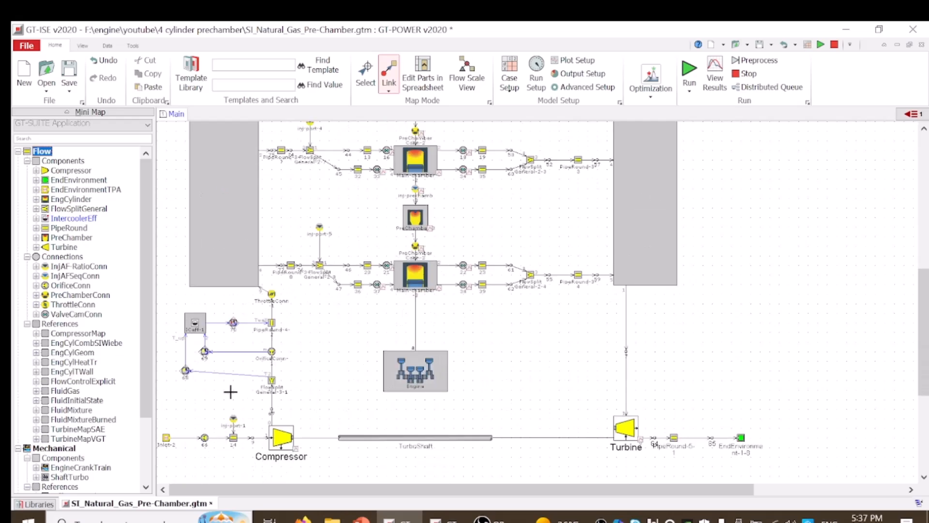
left_click(233, 420)
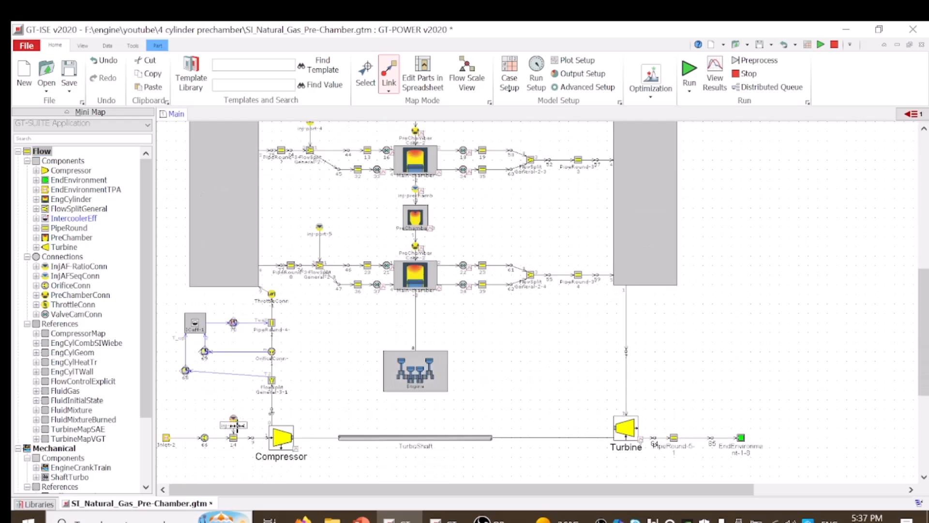
left_click(237, 425)
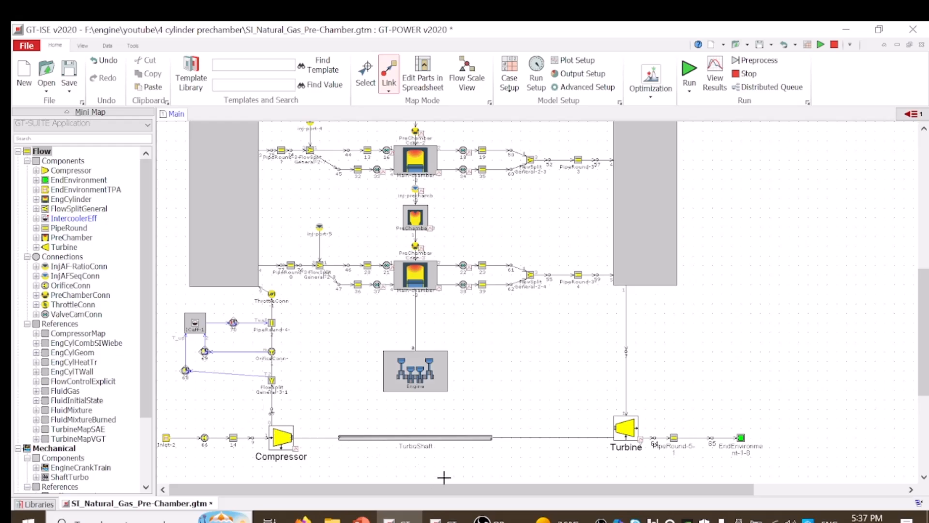
scroll(467, 468, "up", 1)
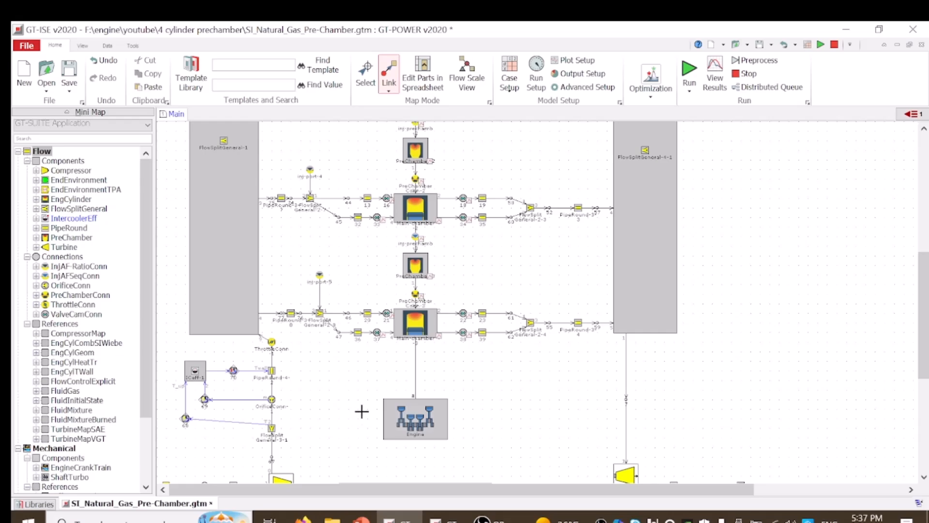
scroll(485, 394, "up", 4)
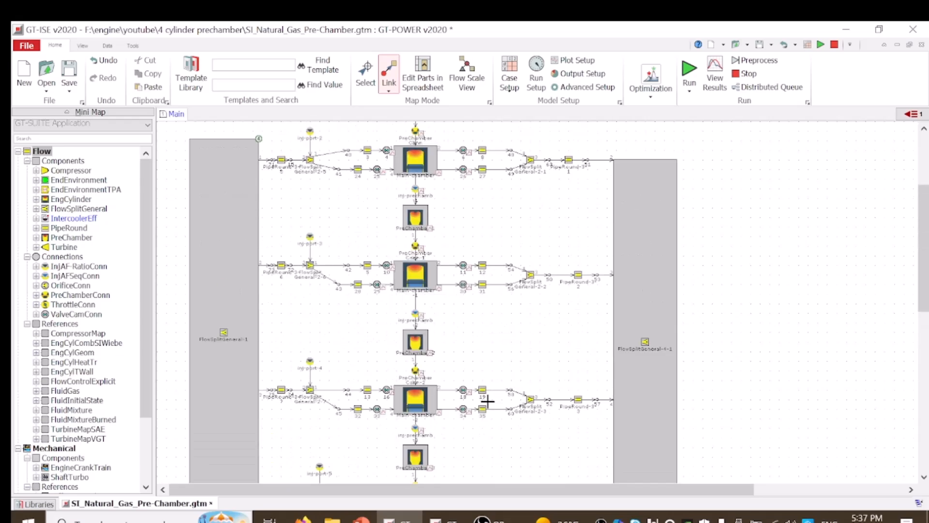